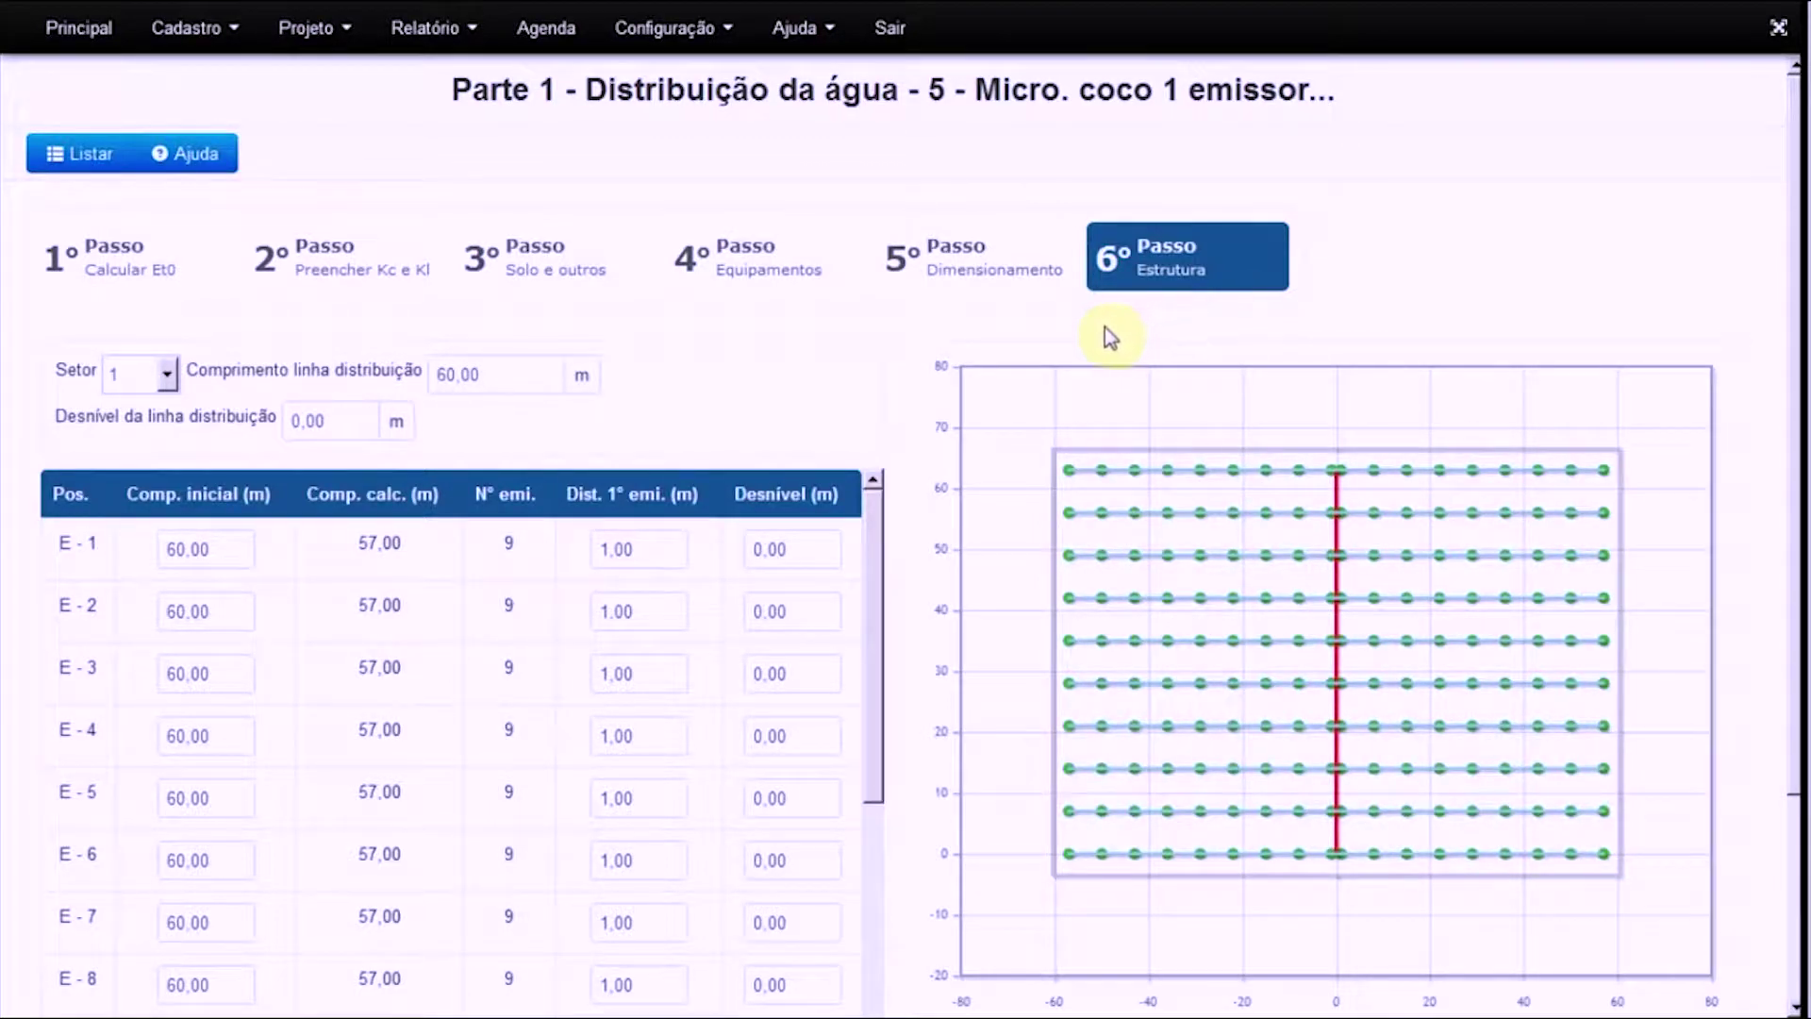
Step: Check the sector data in the Dimensionamento step and go back to the Estrutura step's table of lateral lines
left_click(983, 275)
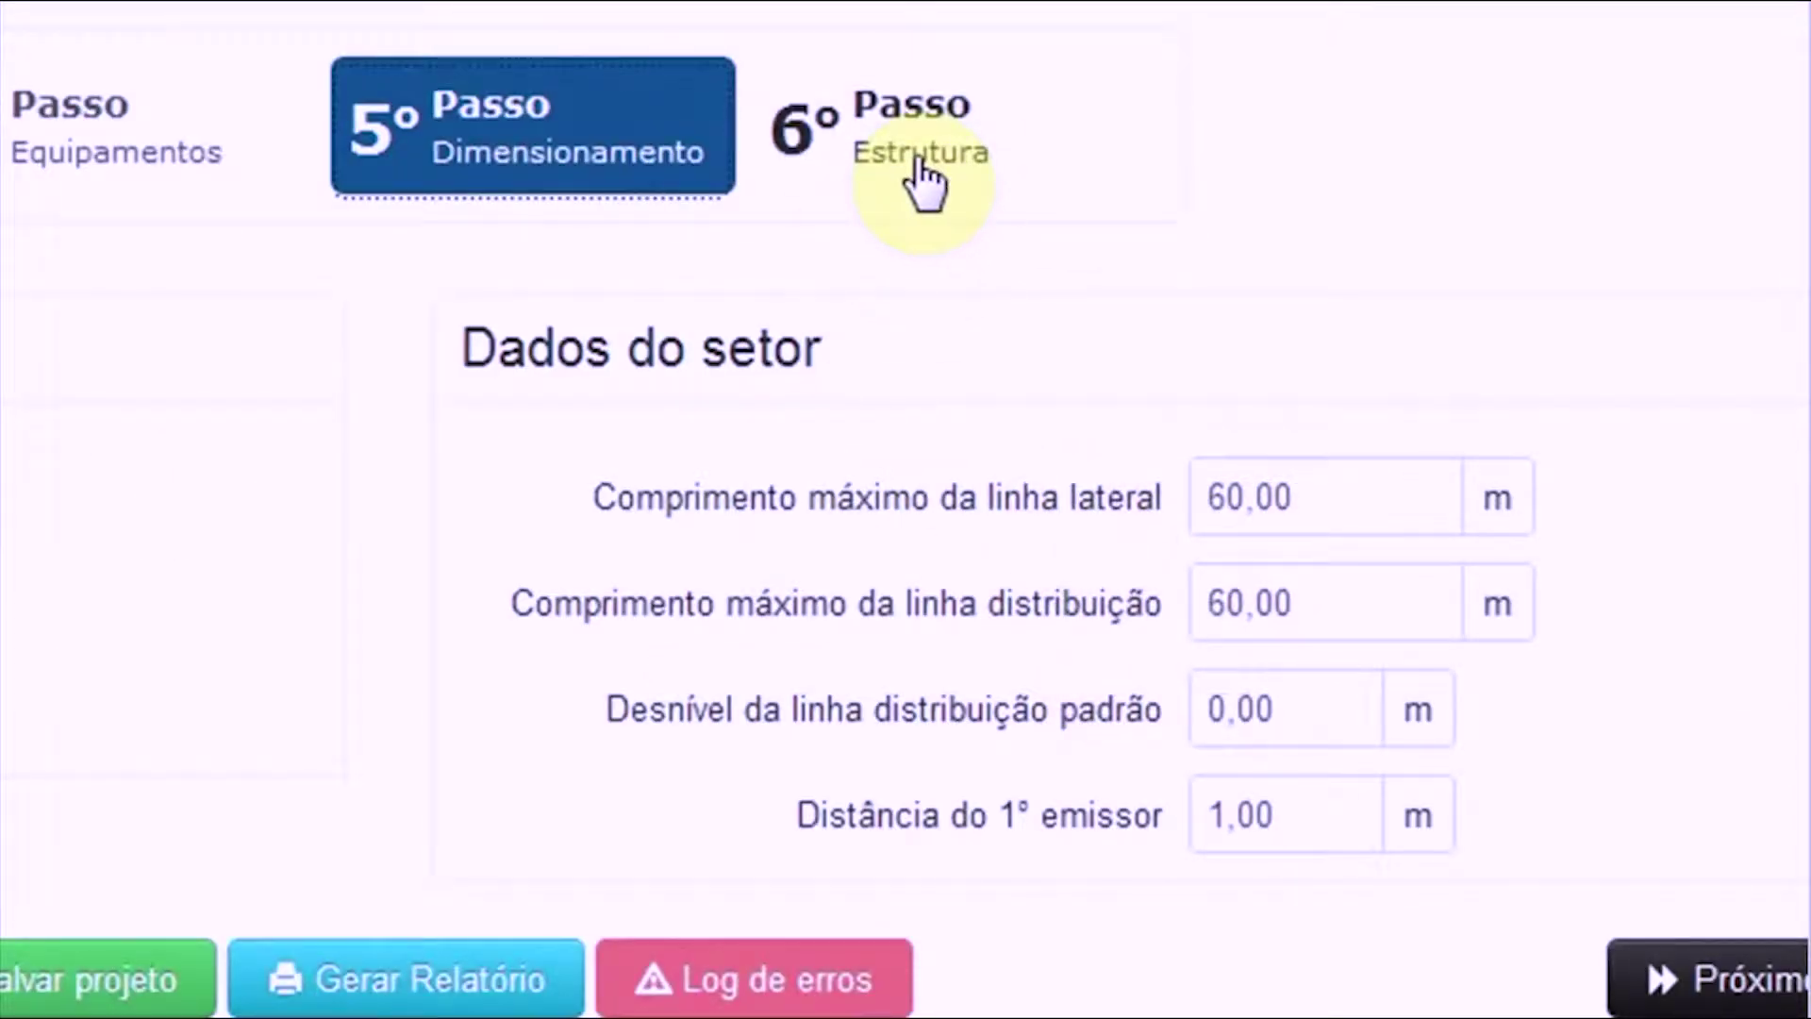
left_click(926, 182)
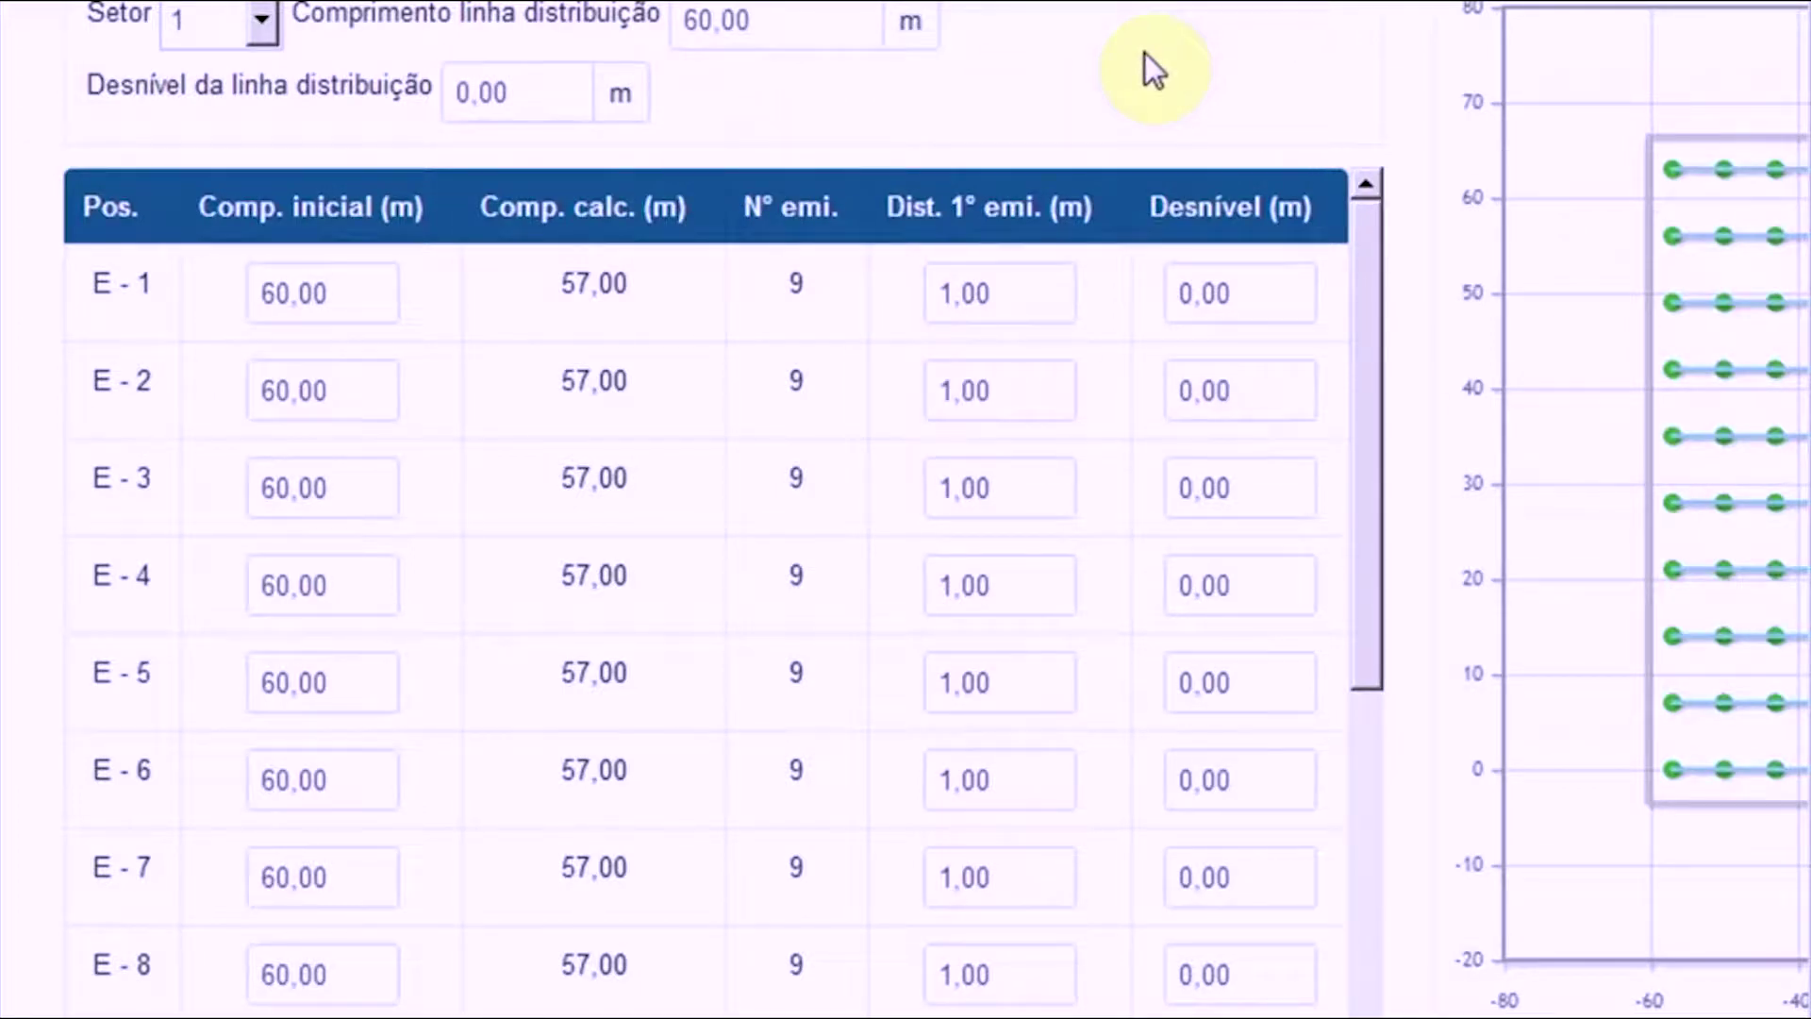
scroll(1145, 54, "down", 1)
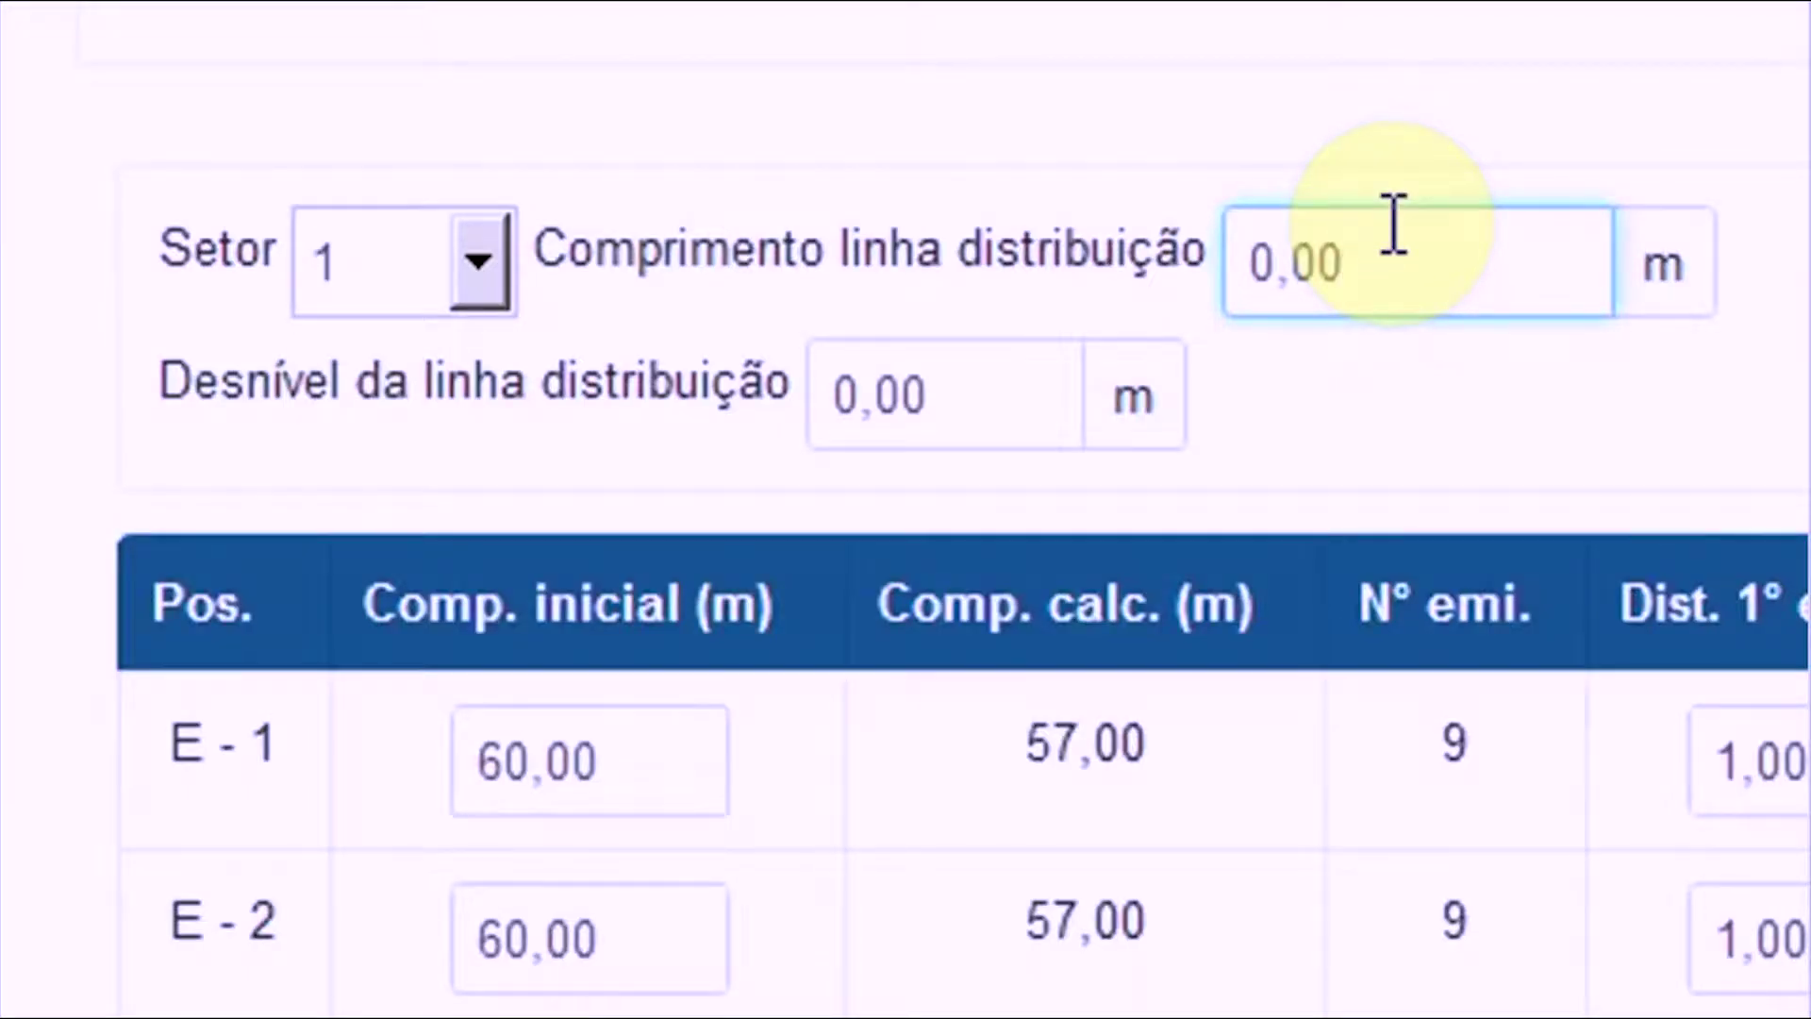
Step: Try a distribution line length of 70,00 m for sector 1 and restore it to 60,00 m
type("000")
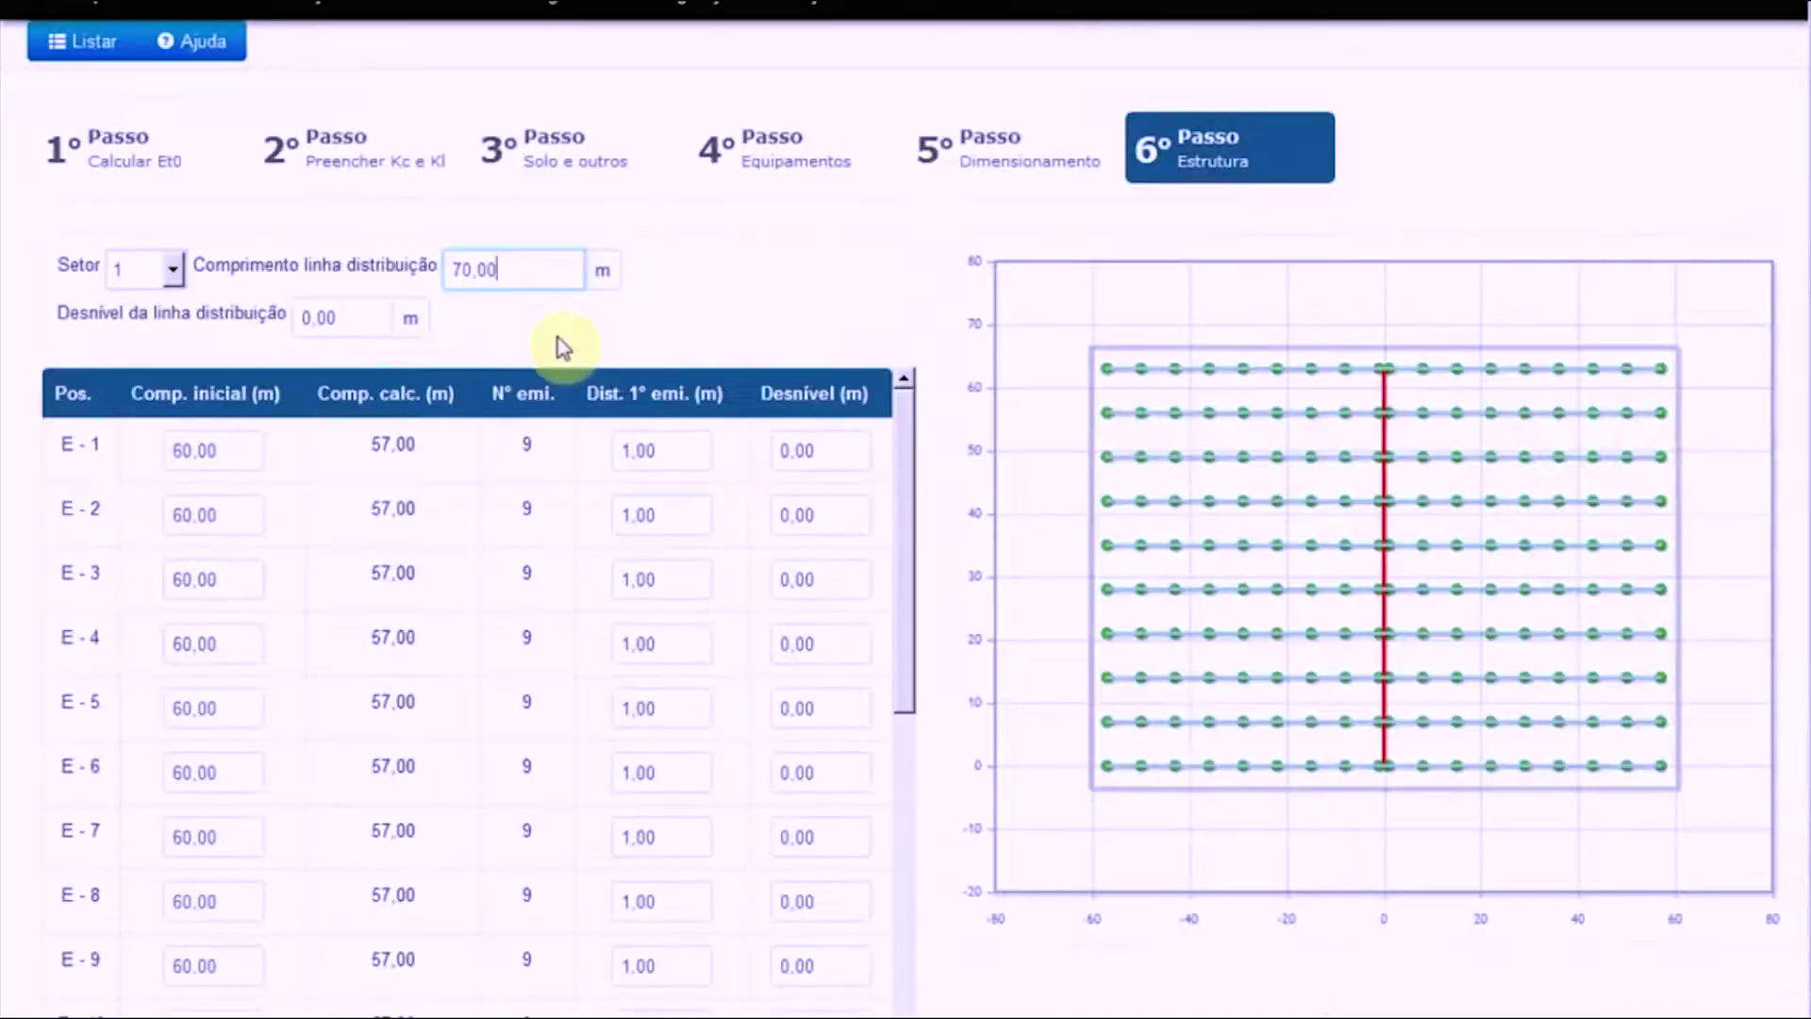
left_click(558, 334)
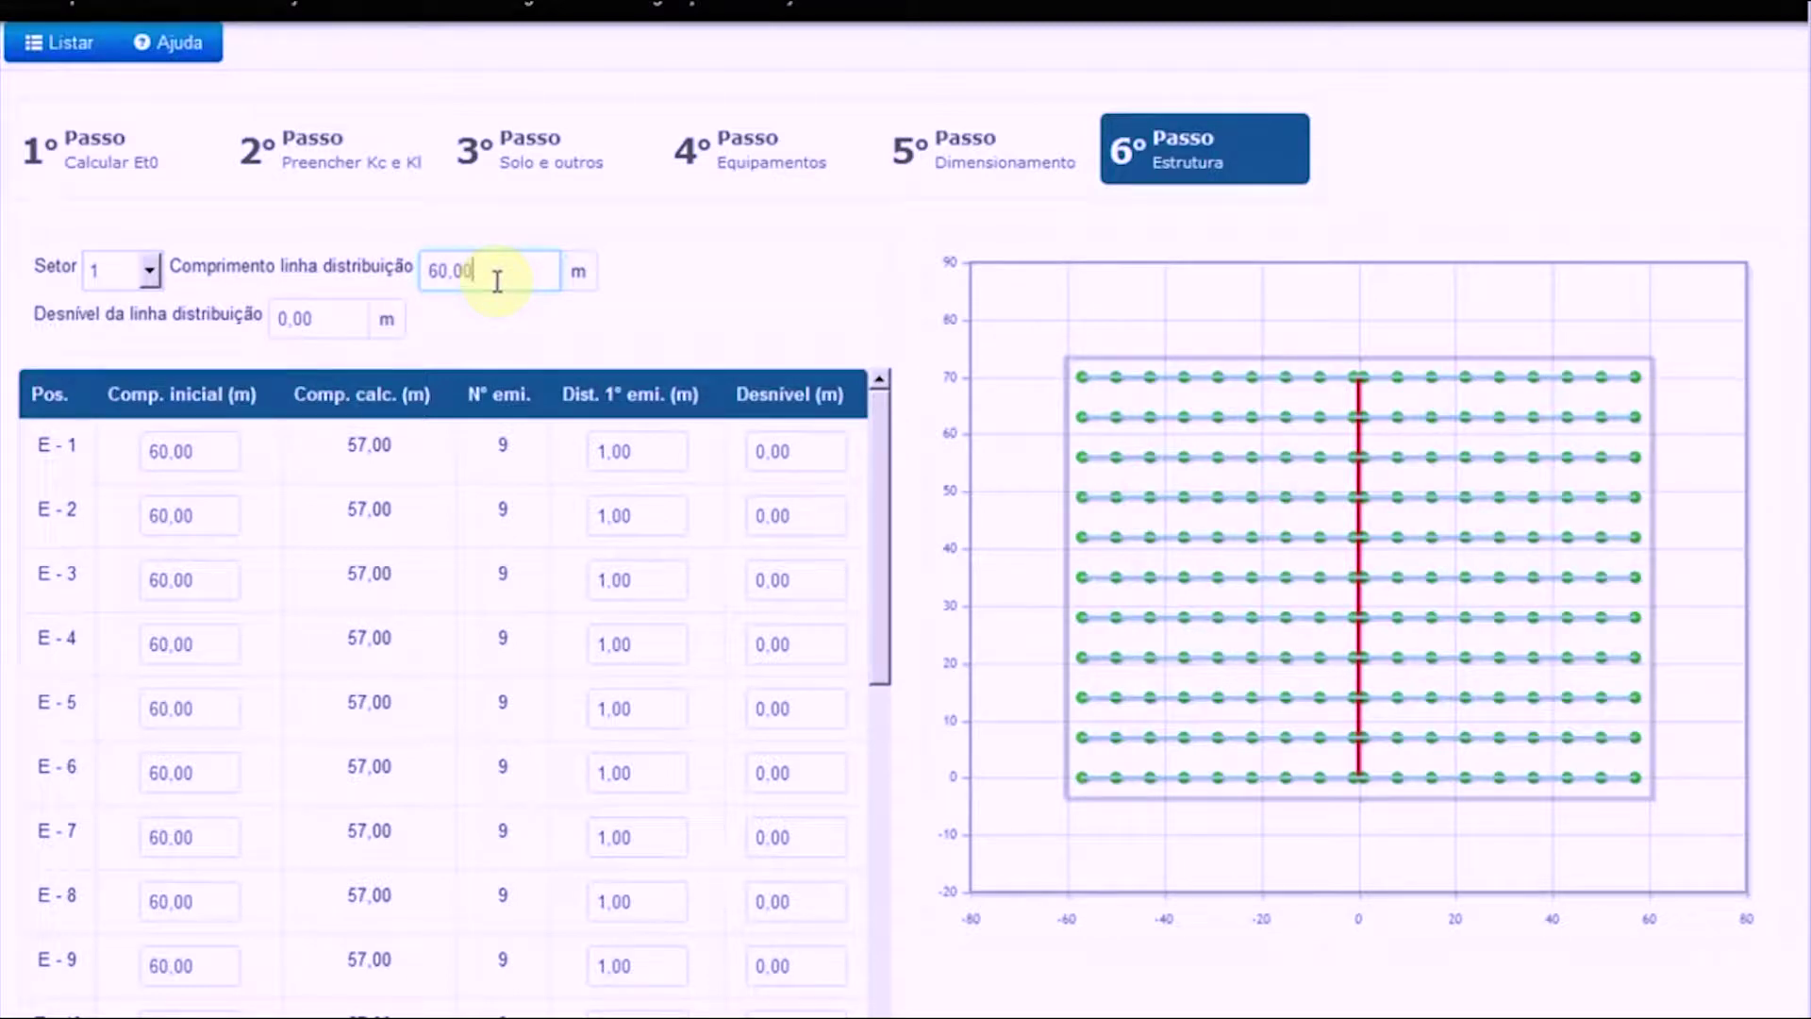
left_click(489, 331)
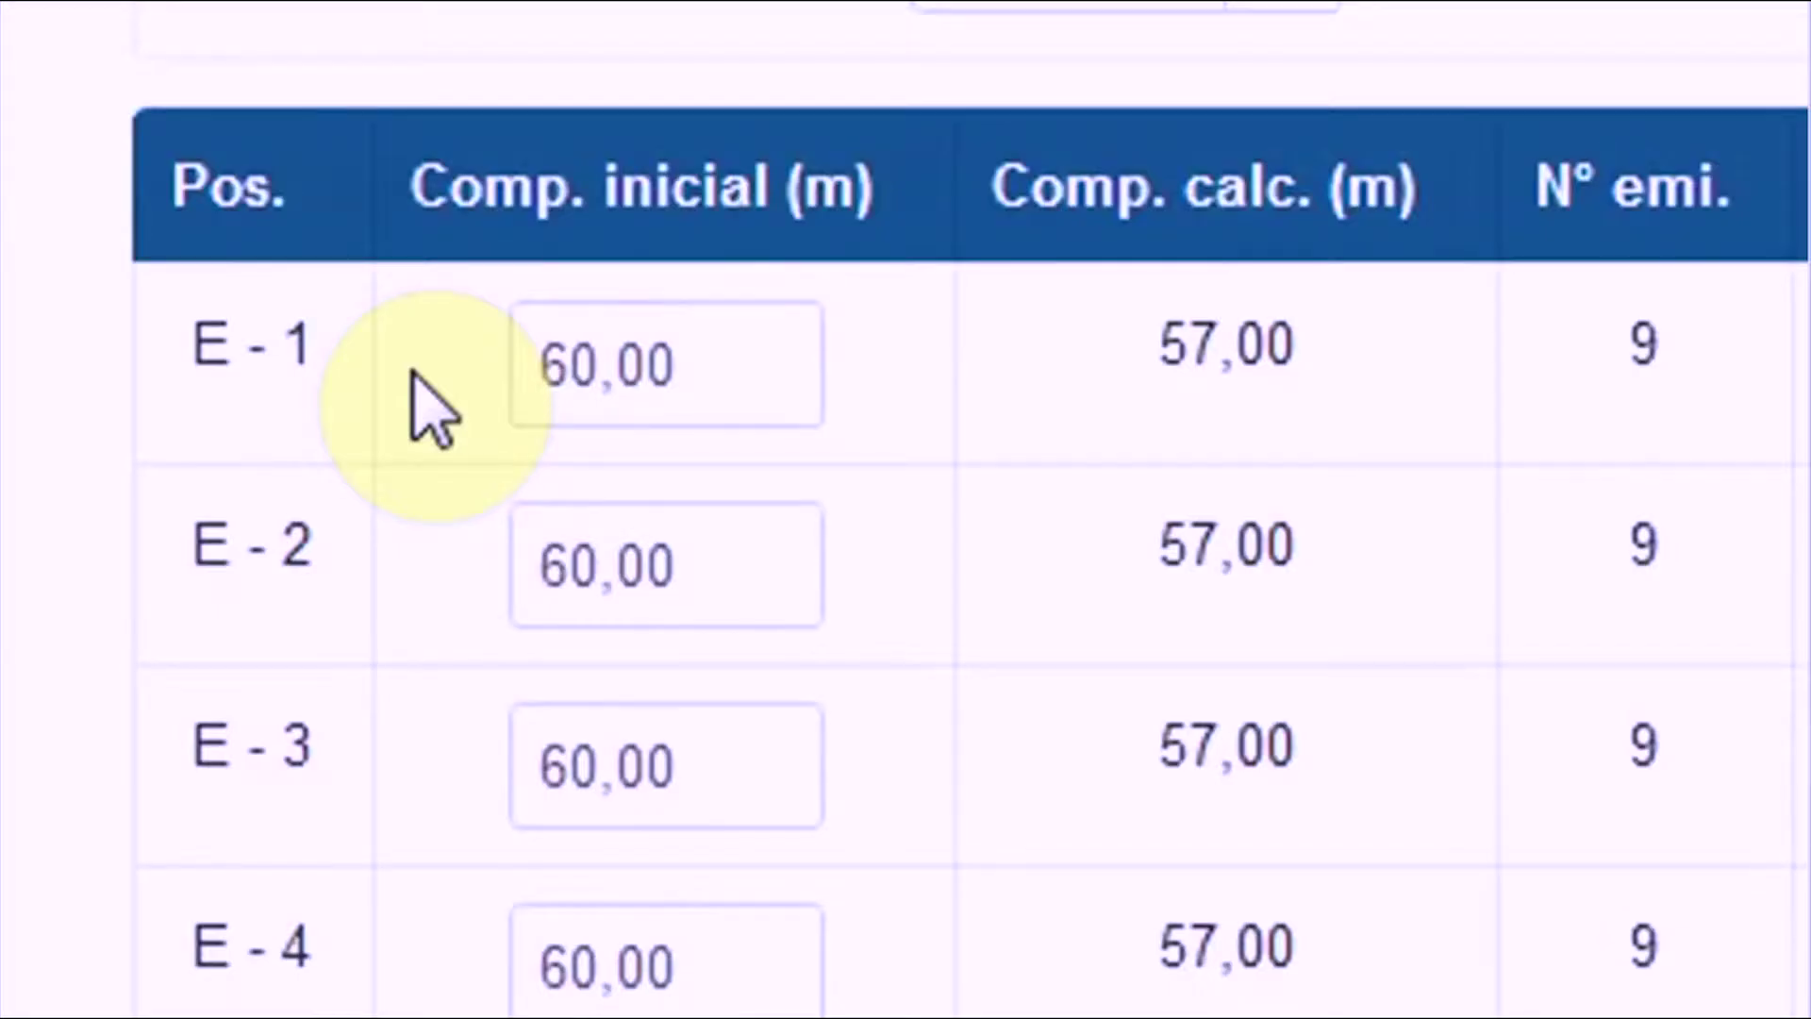
Step: Examine the E and D lateral line rows in sector 1's structure table
scroll(206, 655, "down", 3)
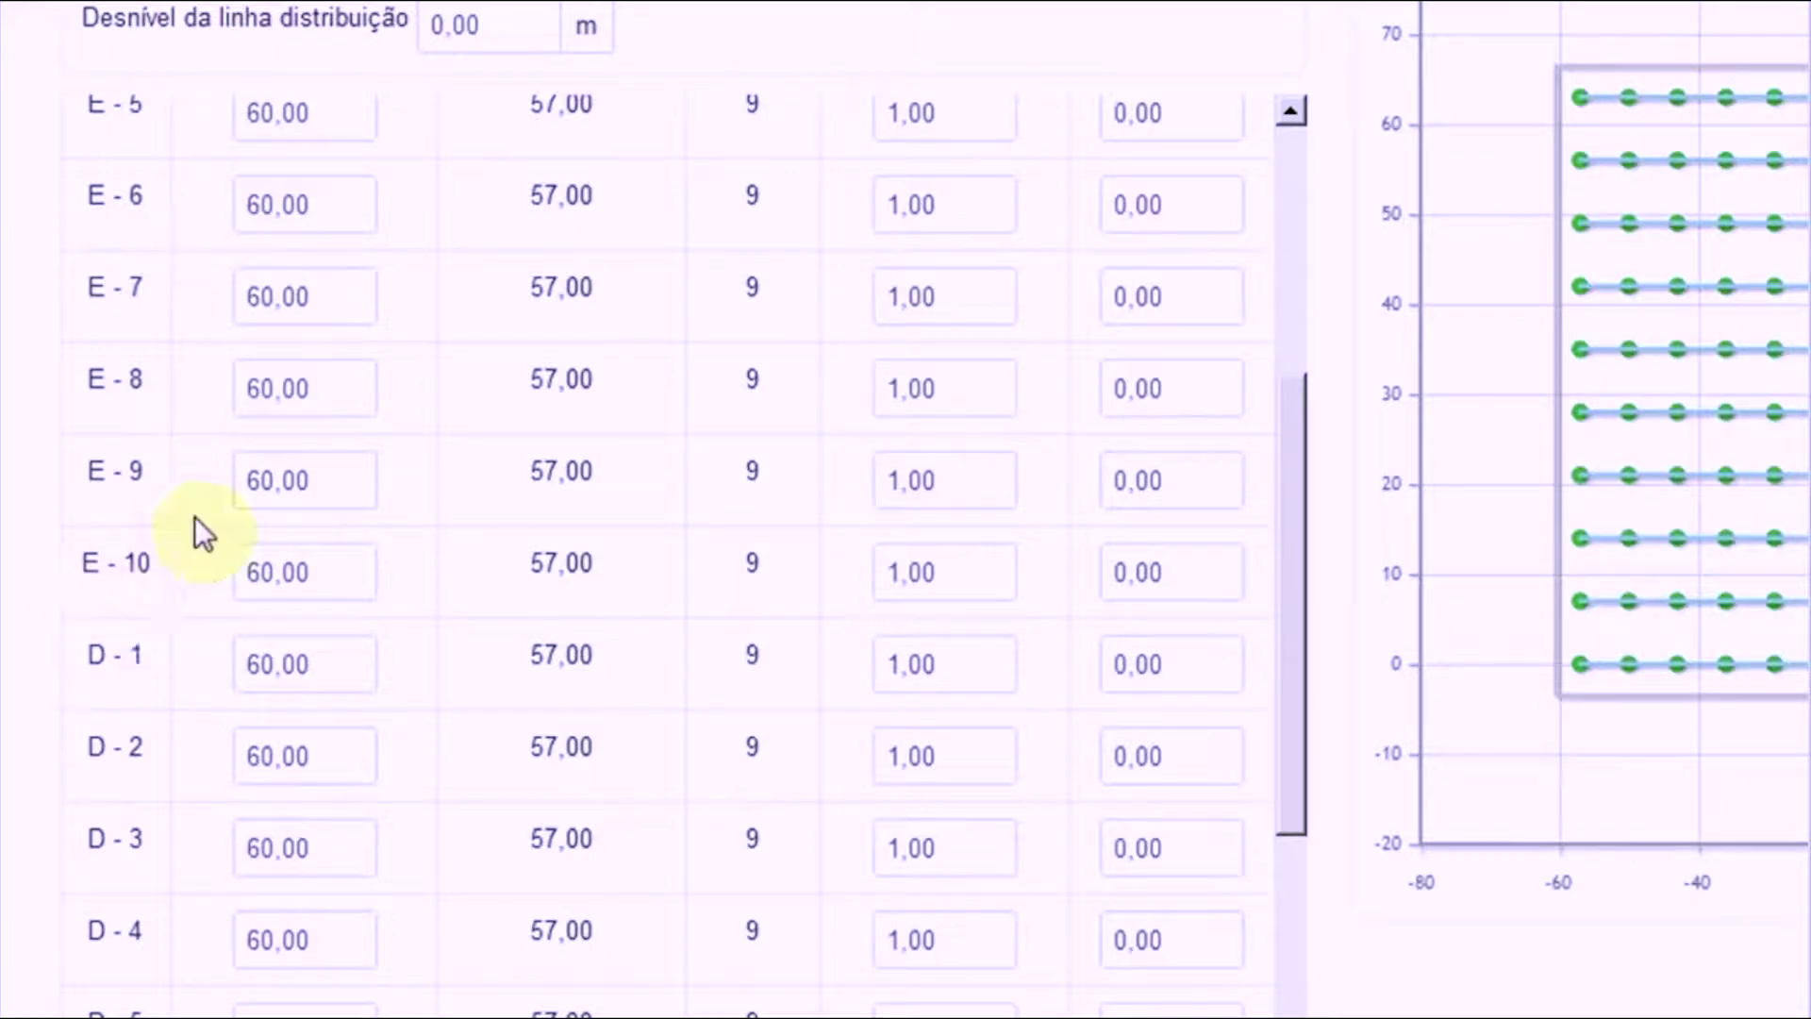
scroll(166, 632, "down", 2)
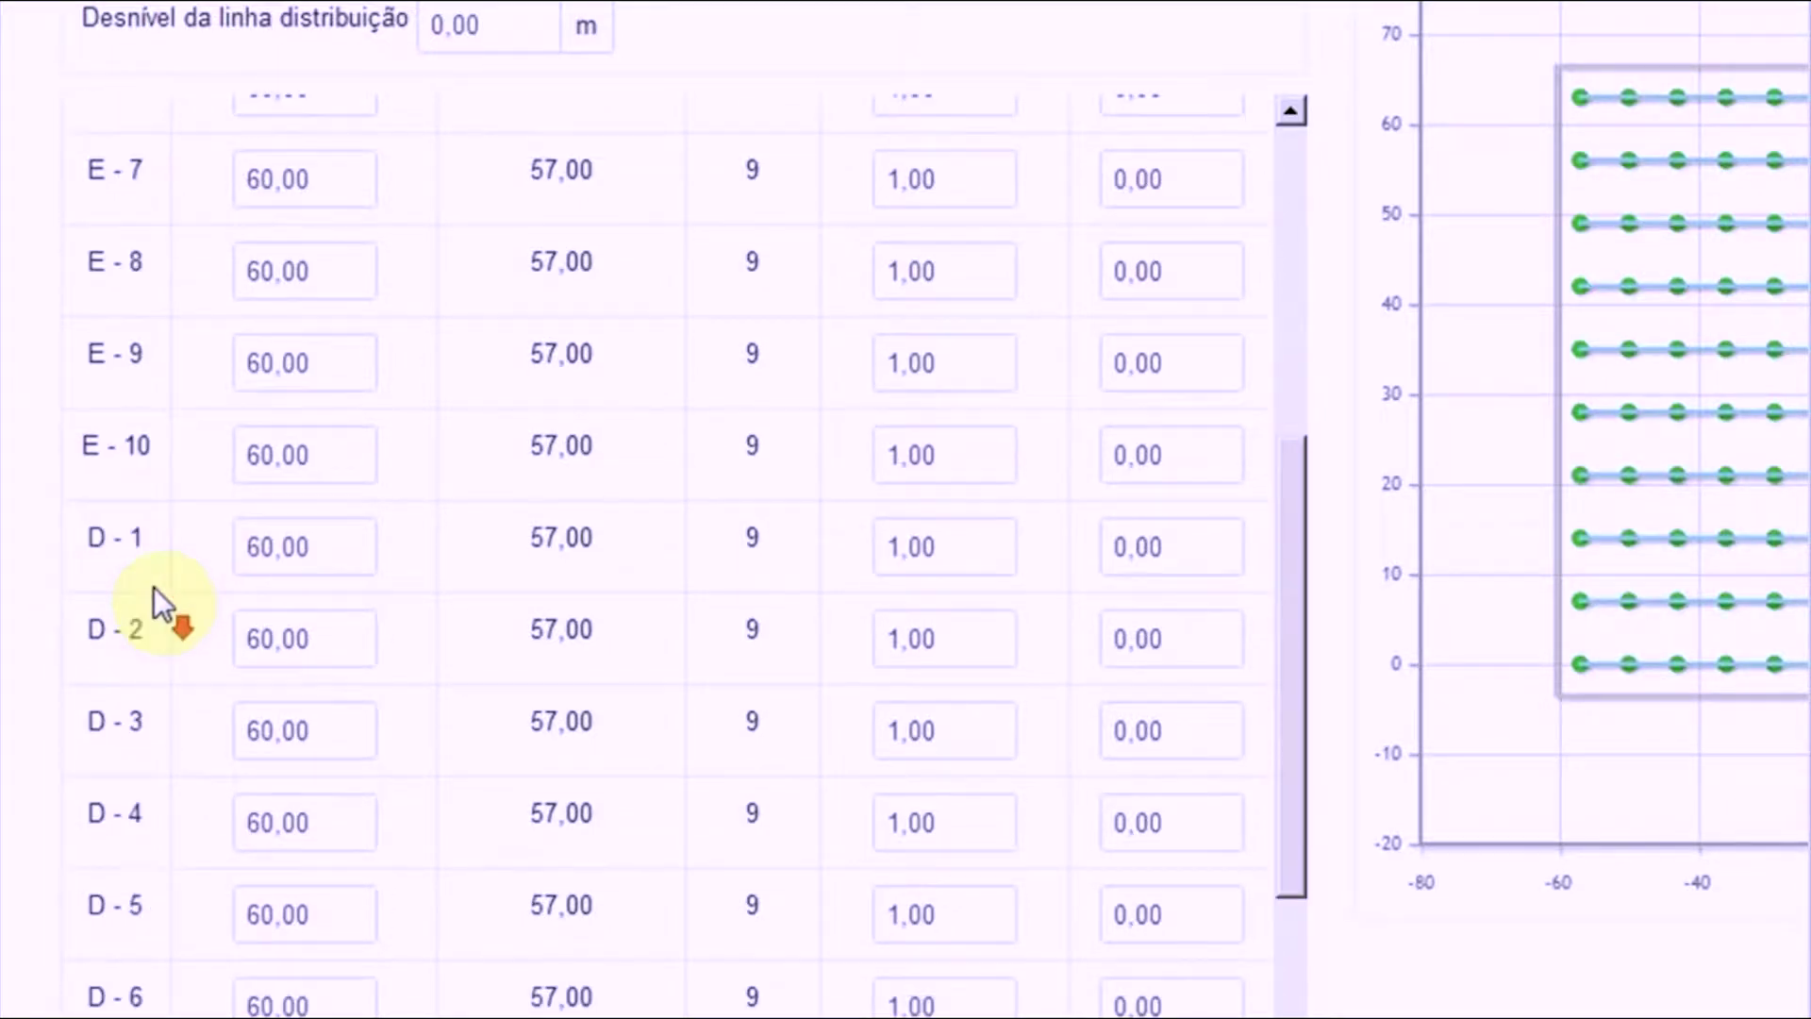
scroll(269, 311, "down", 1)
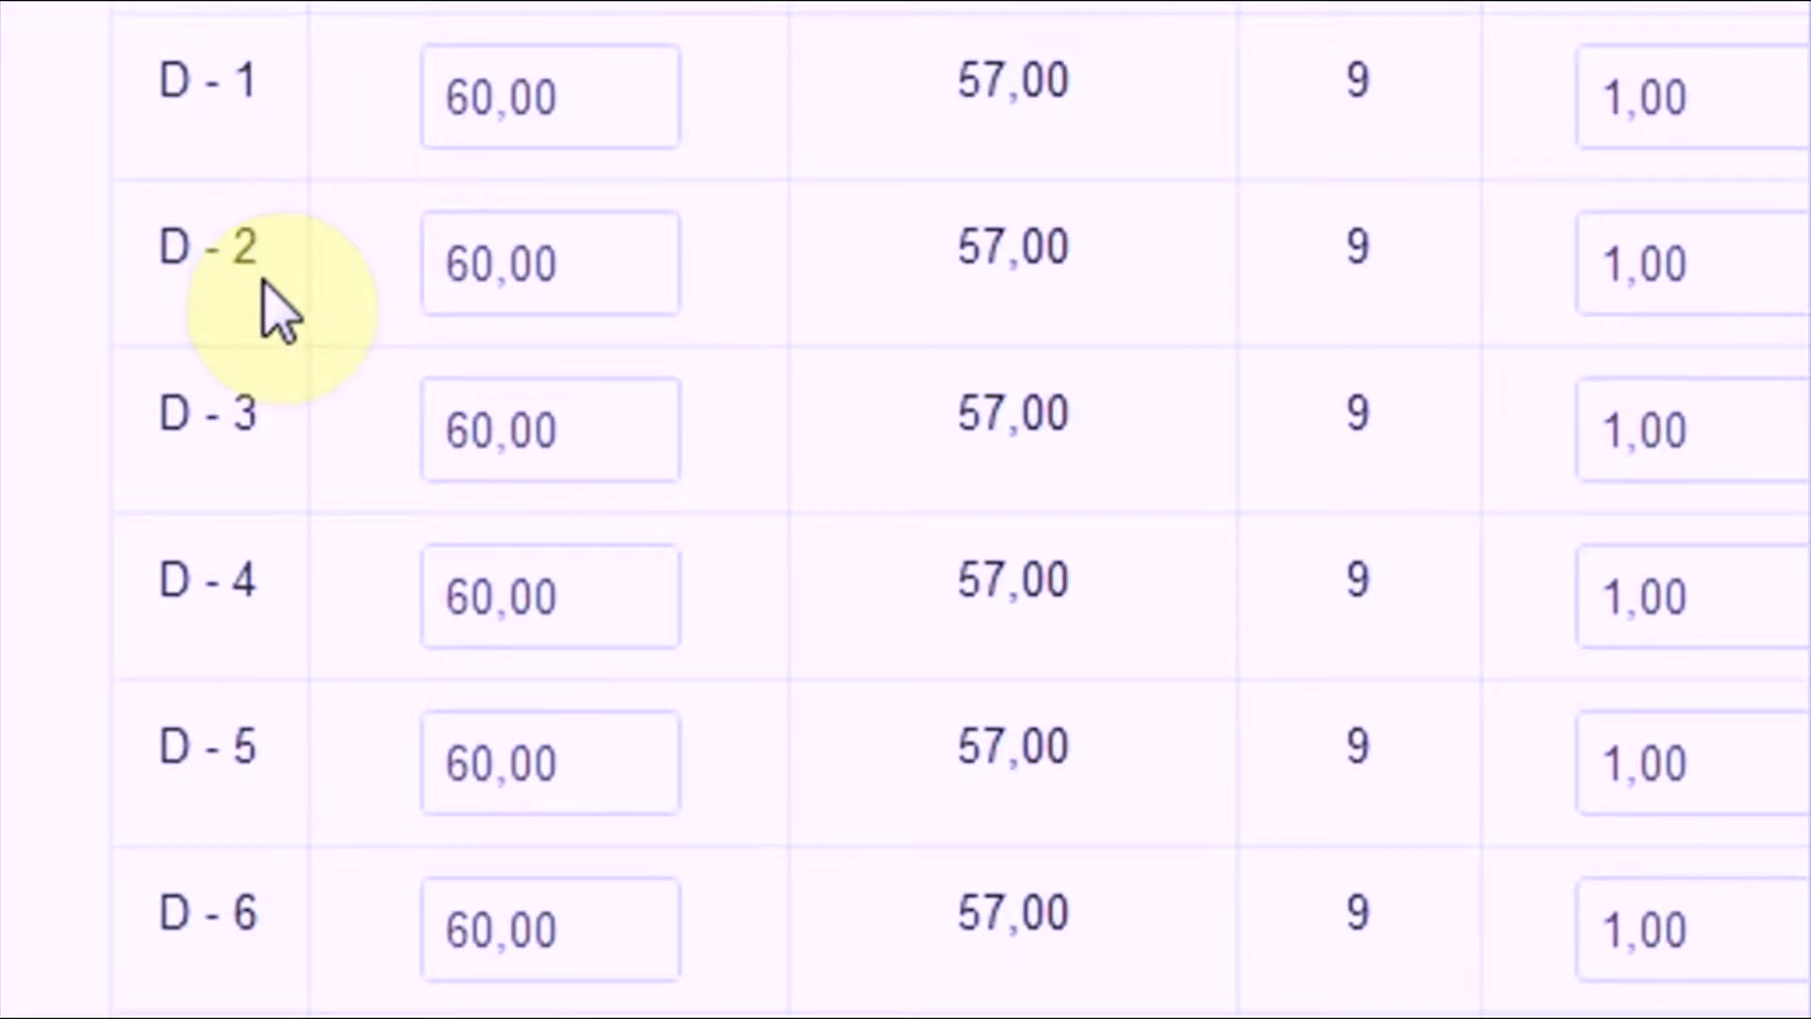
scroll(267, 292, "down", 1)
scroll(279, 382, "down", 2)
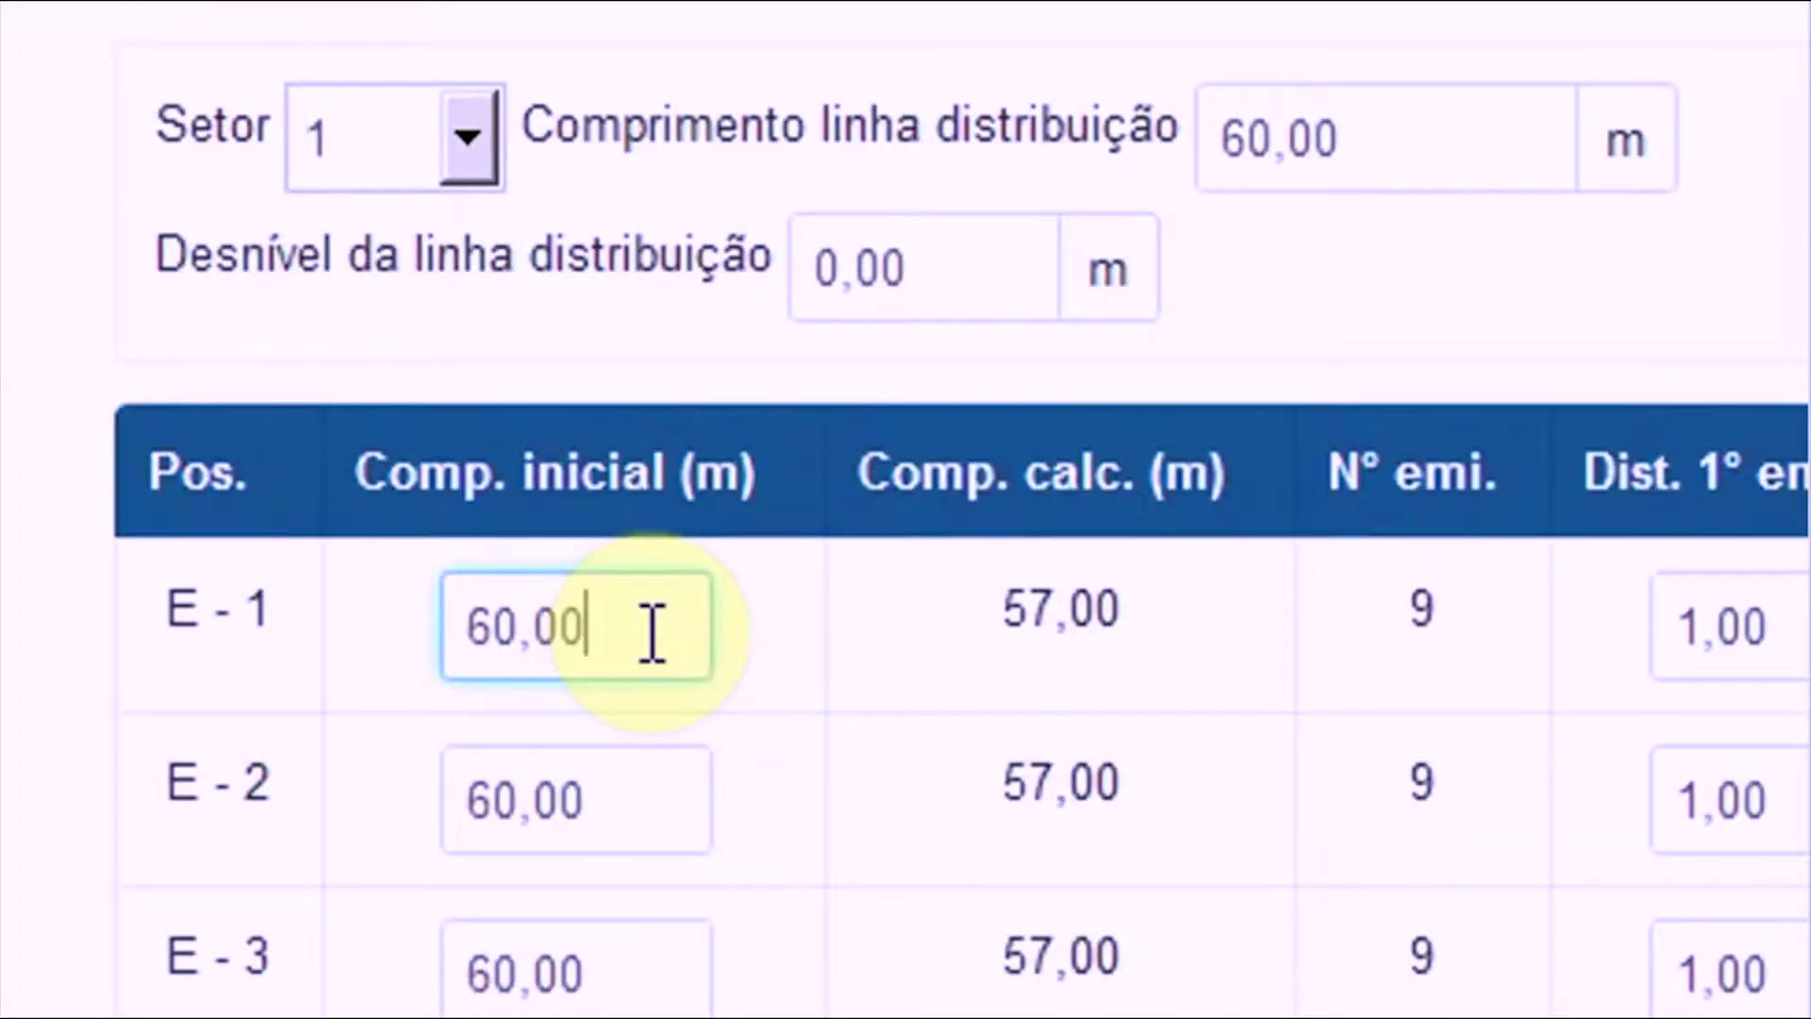
Step: Set the initial length of lateral lines E-1 to E-5 in sector 1 to 0,00 m
key("BackSpace")
key("BackSpace")
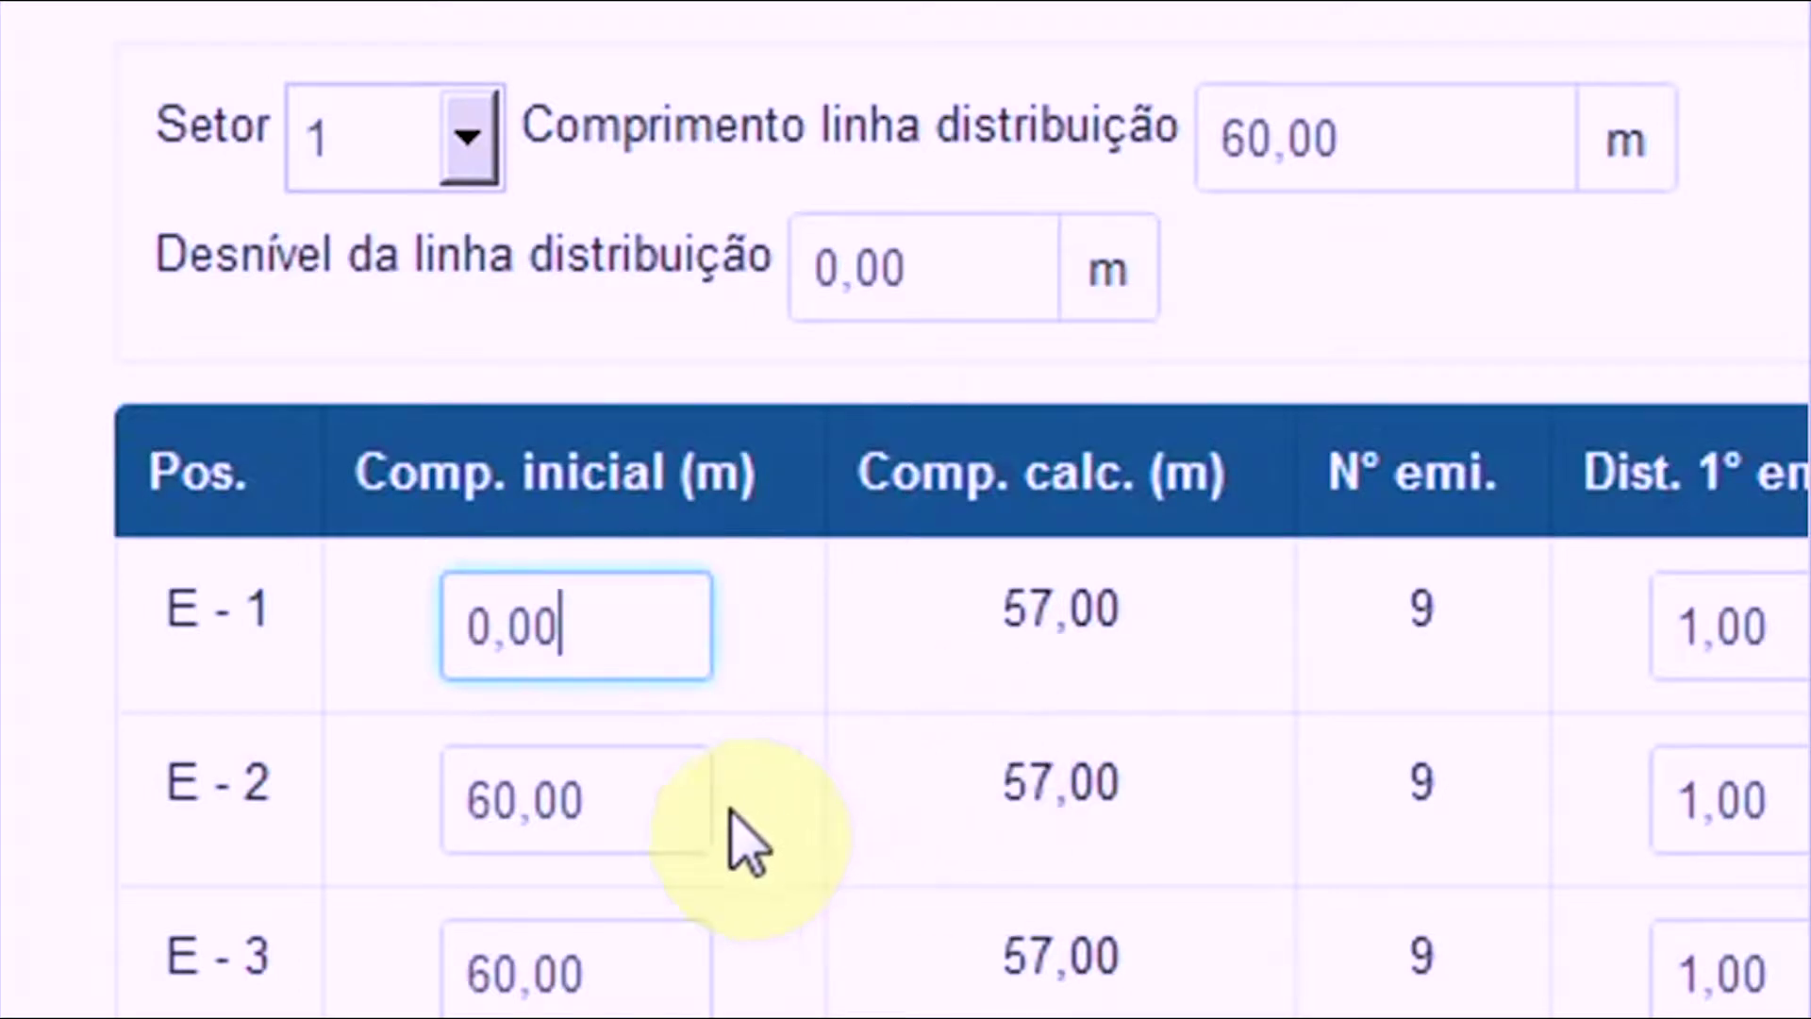
left_click(615, 806)
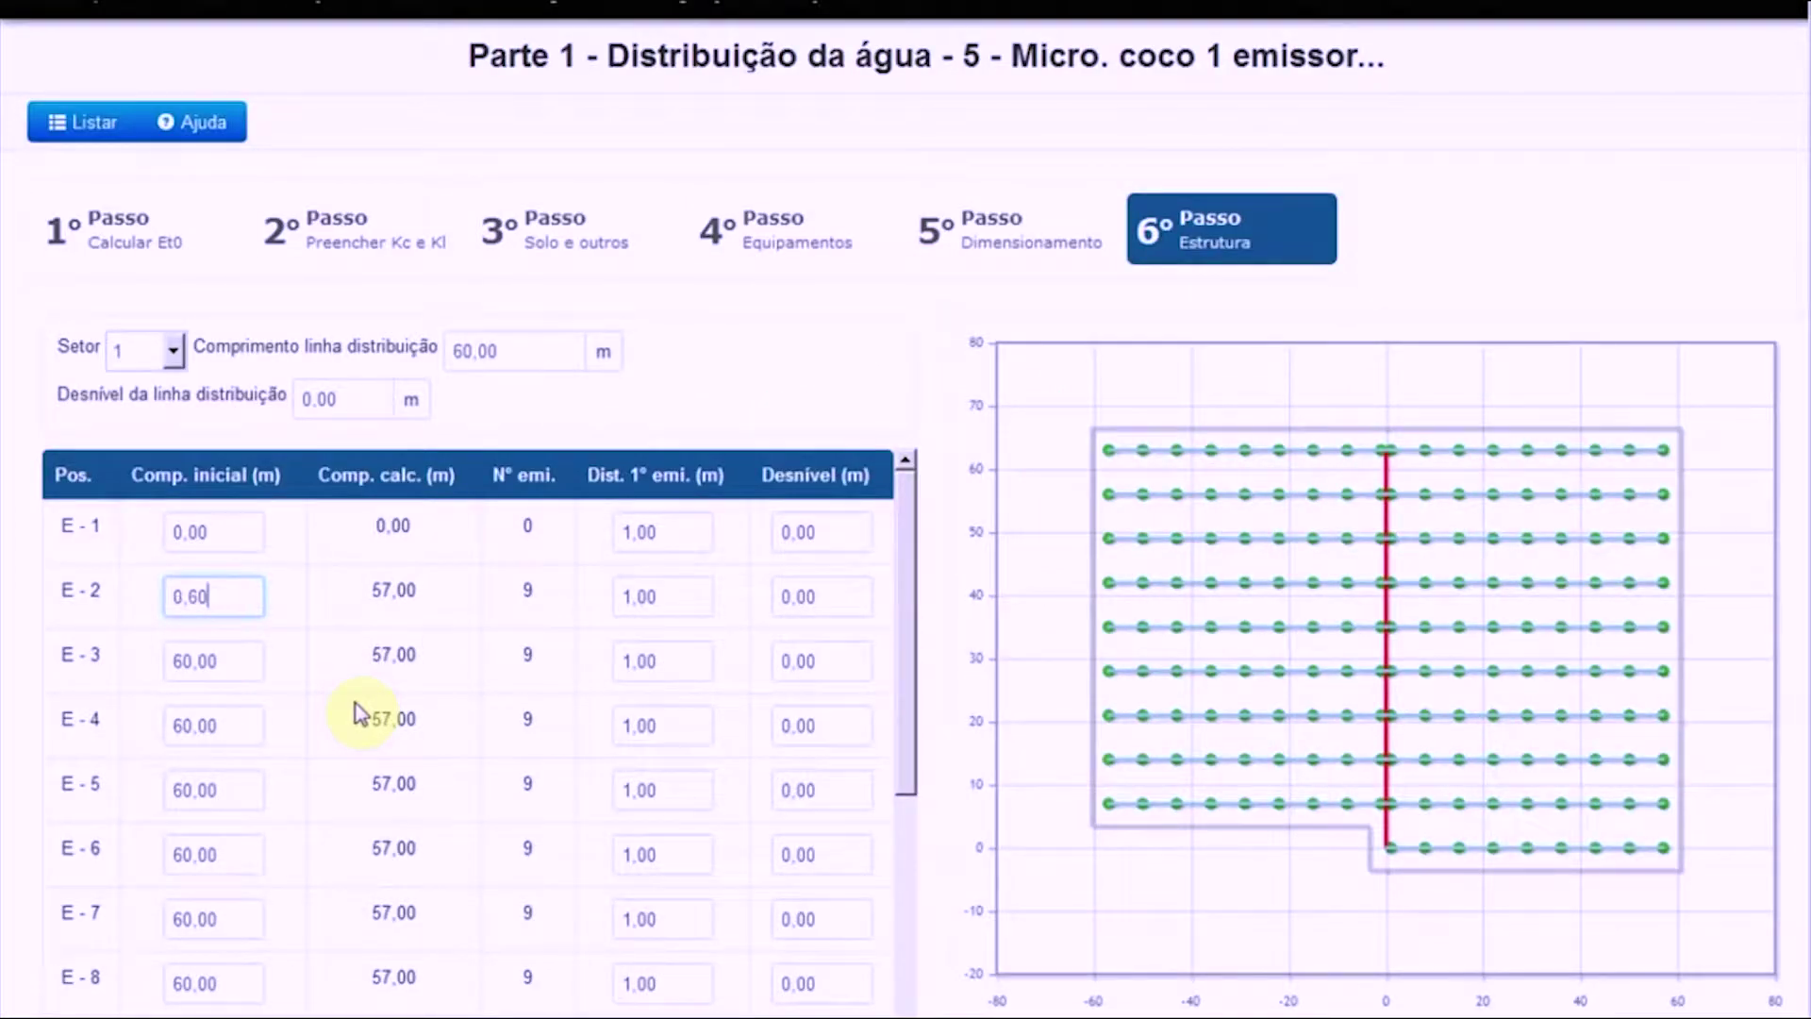
left_click(240, 667)
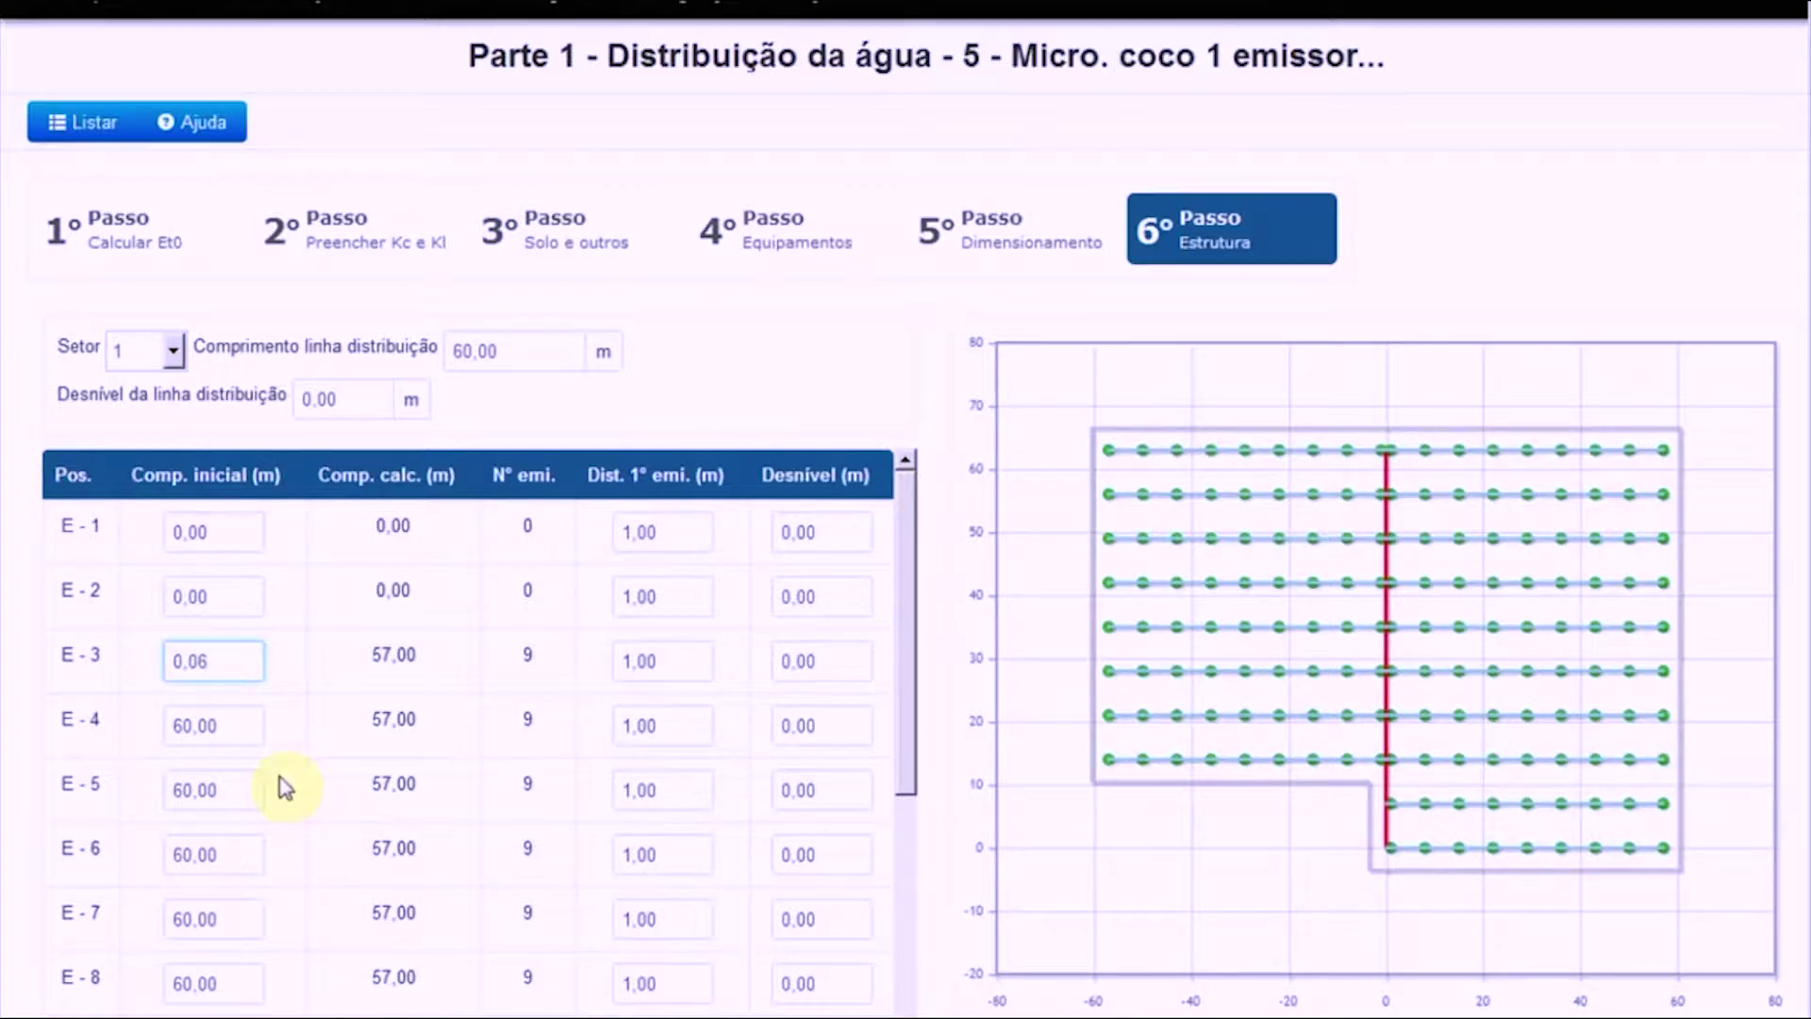
left_click(248, 729)
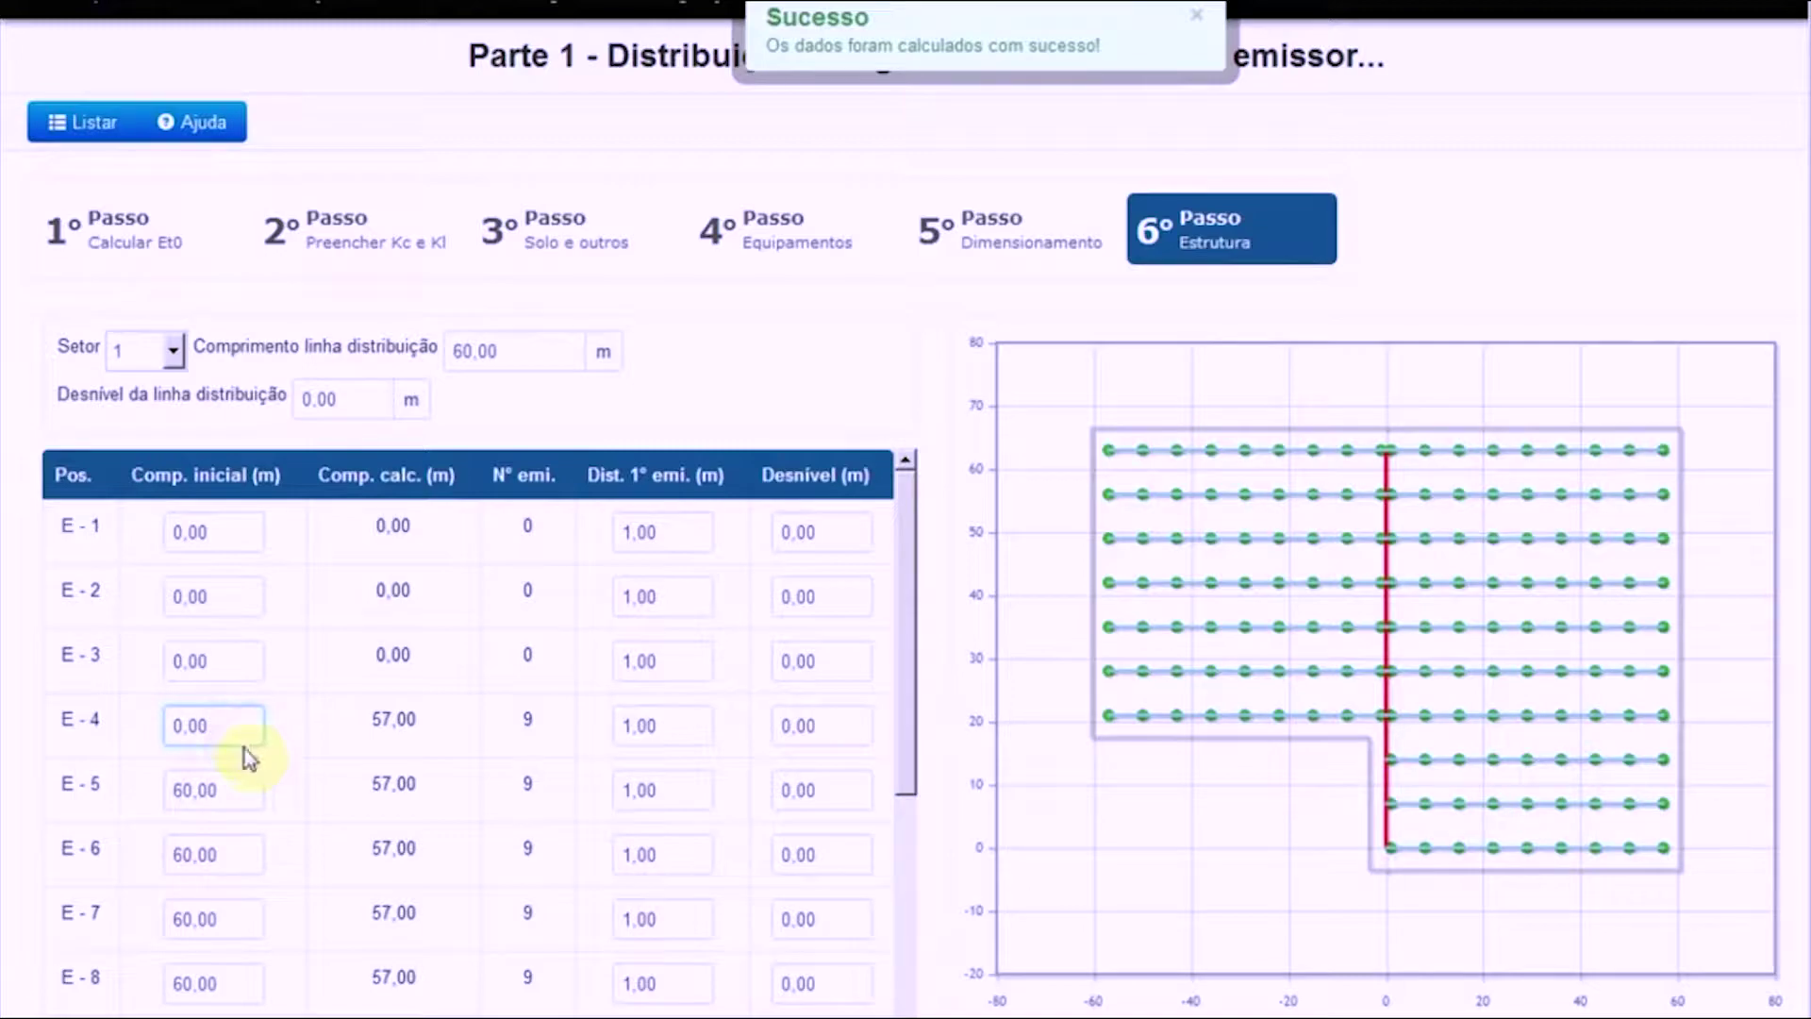
left_click(252, 795)
key("BackSpace")
key("BackSpace")
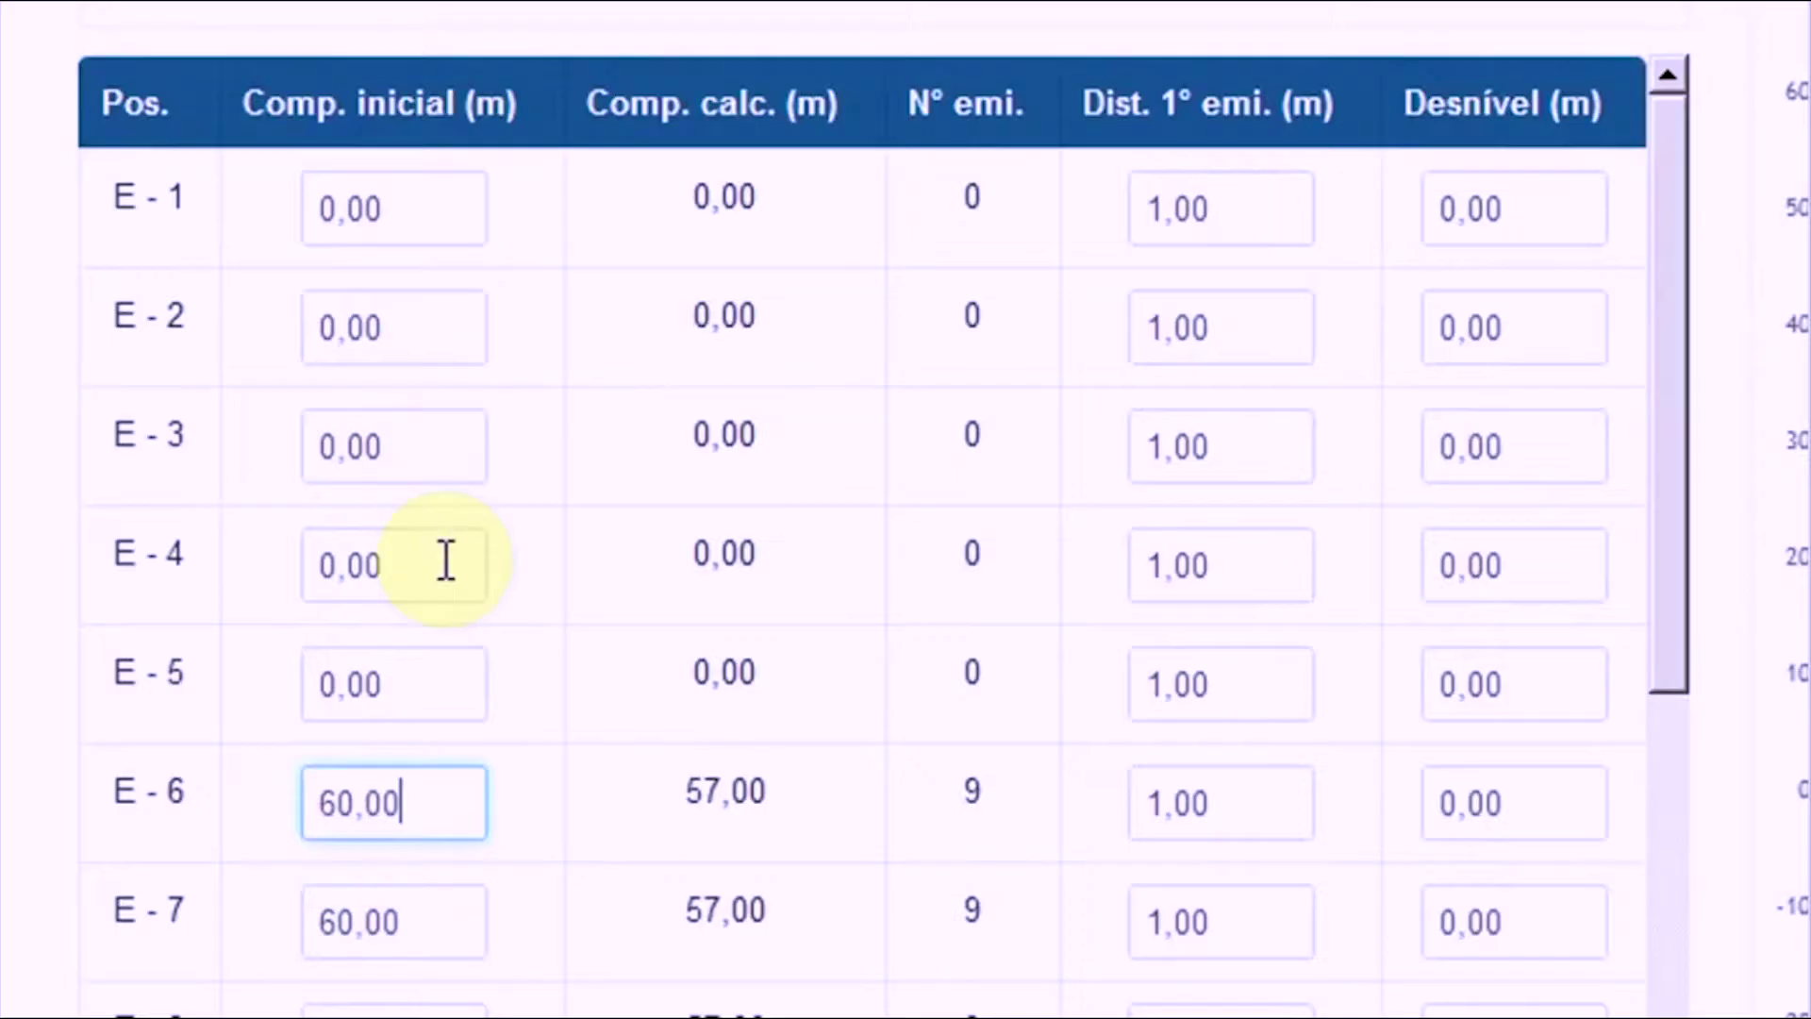
Step: Set the initial length of lateral lines E-6 and E-7 to 30,00 m
scroll(446, 769, "down", 2)
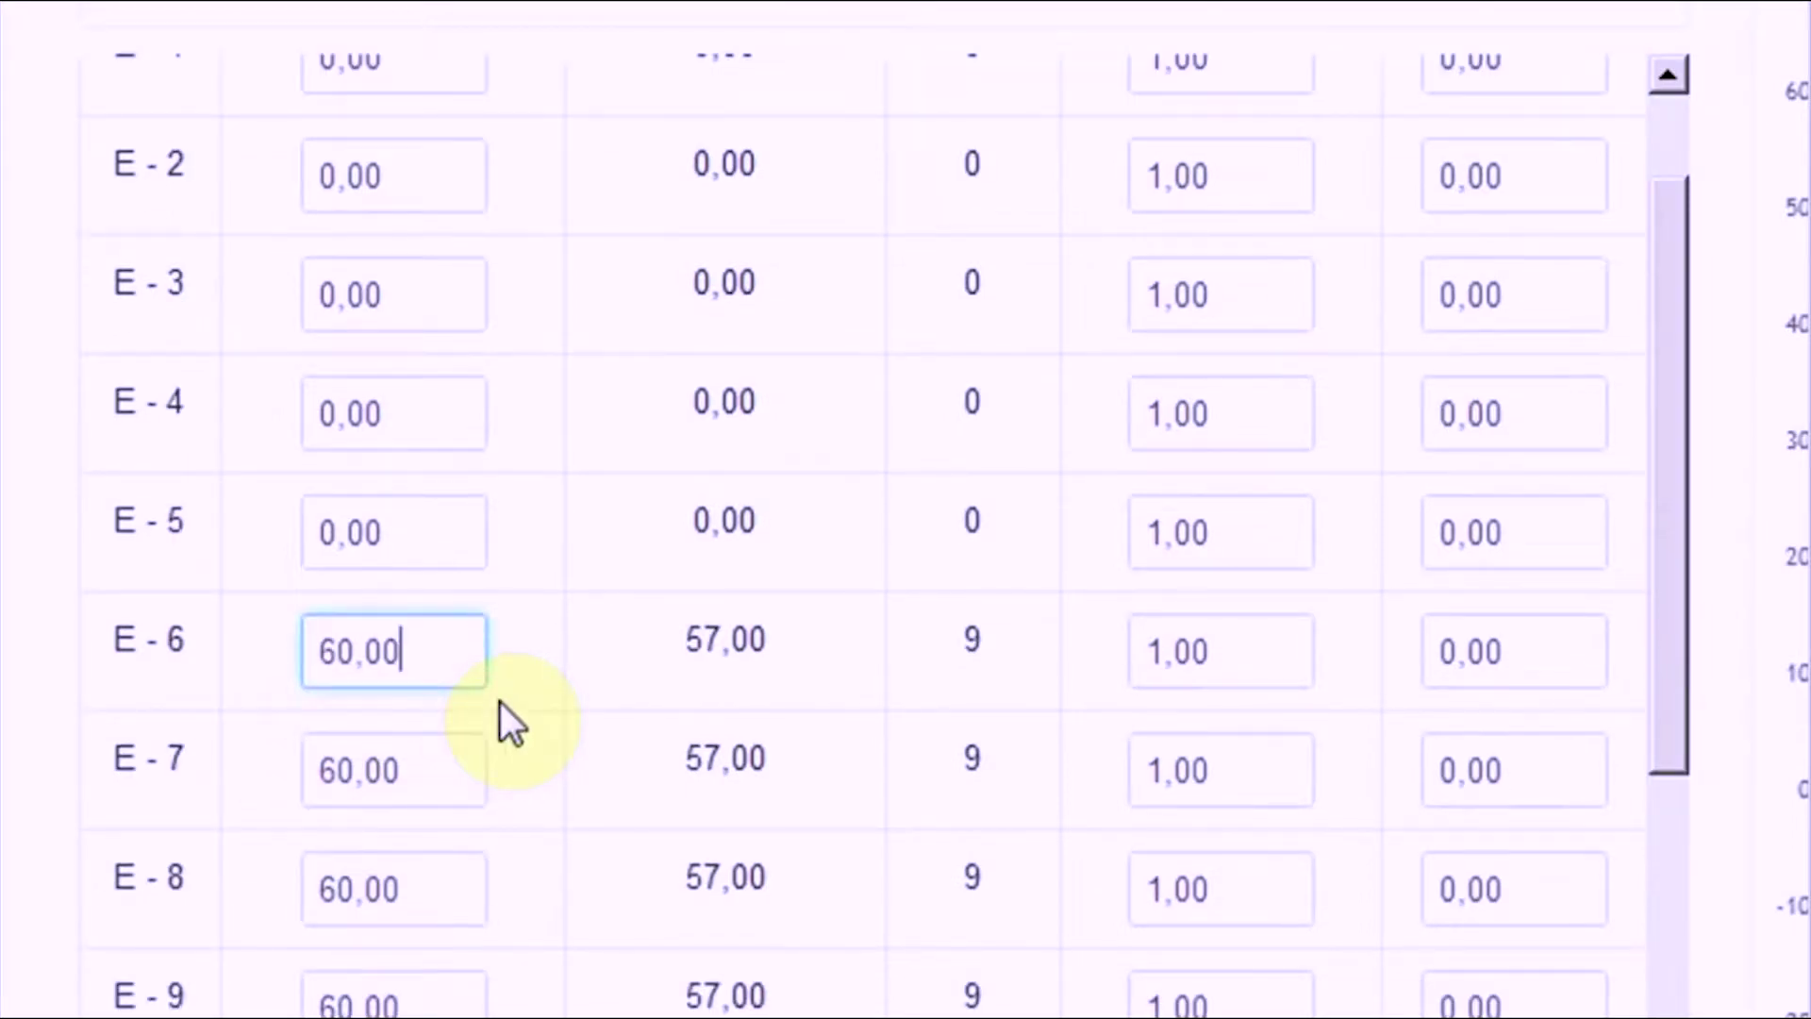
key("Left")
key("Left")
key("Left")
key("BackSpace")
key("BackSpace")
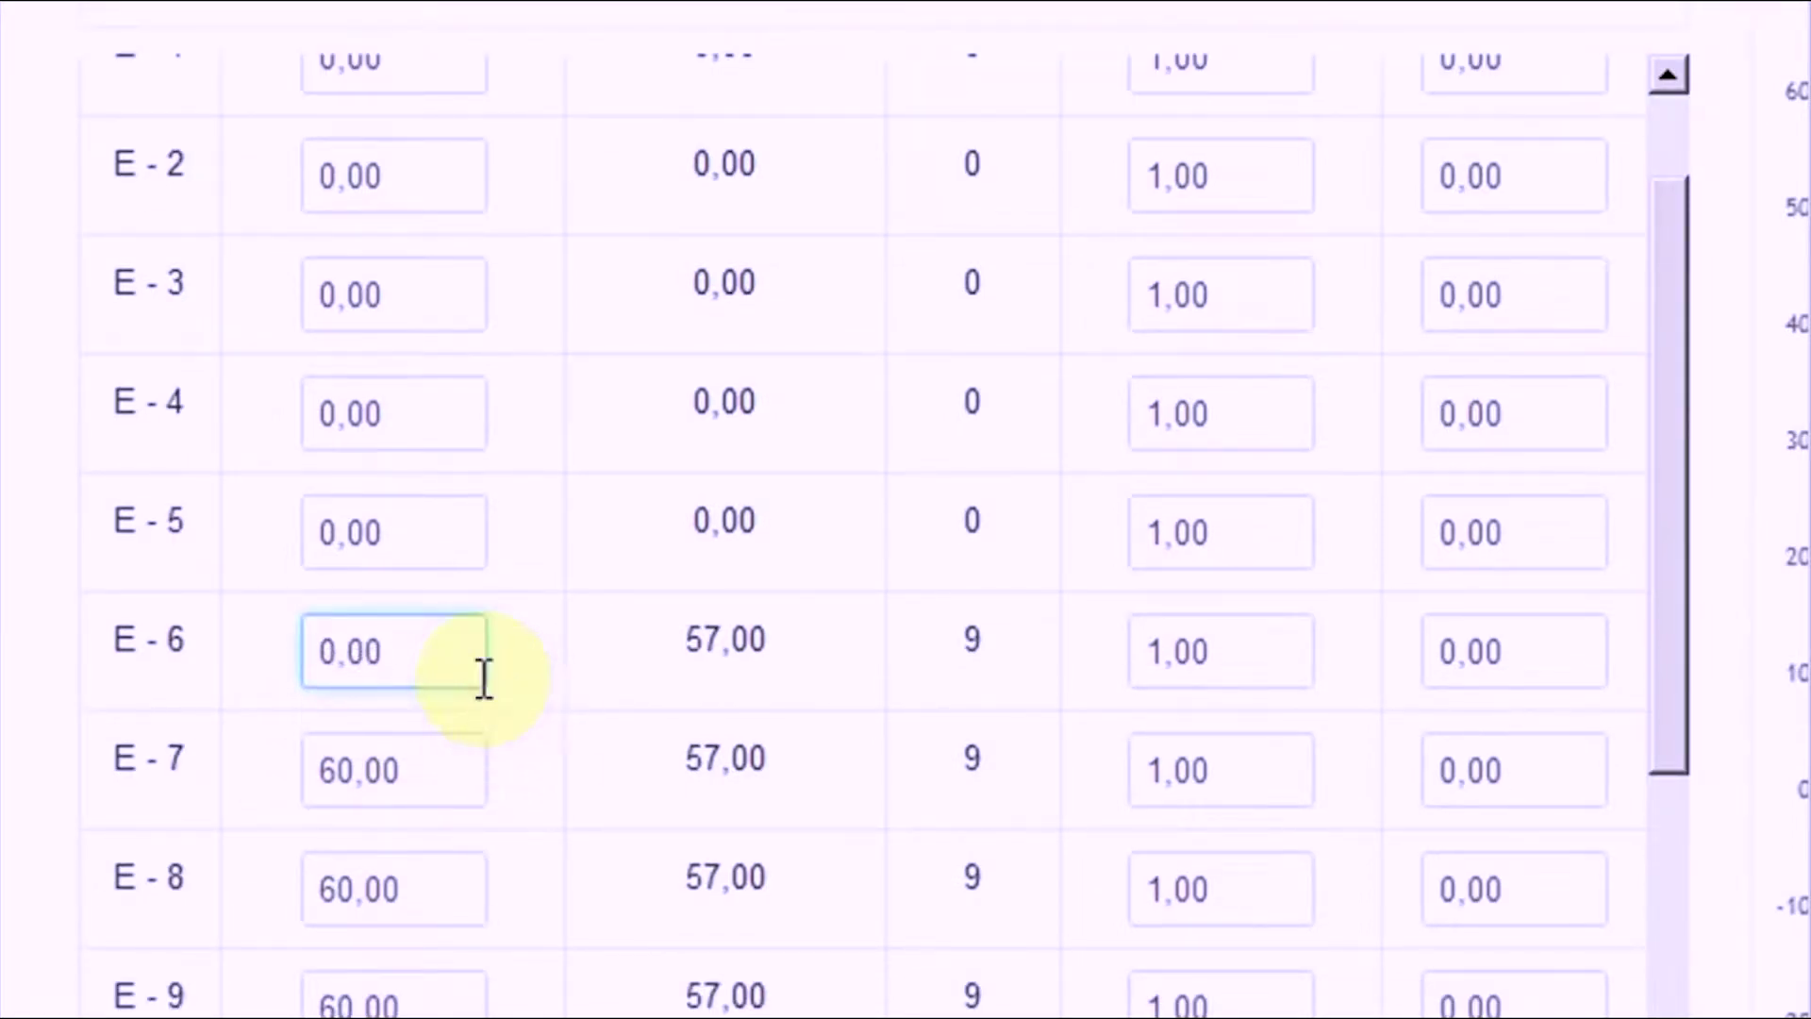
type("30")
left_click(434, 769)
key("BackSpace")
key("BackSpace")
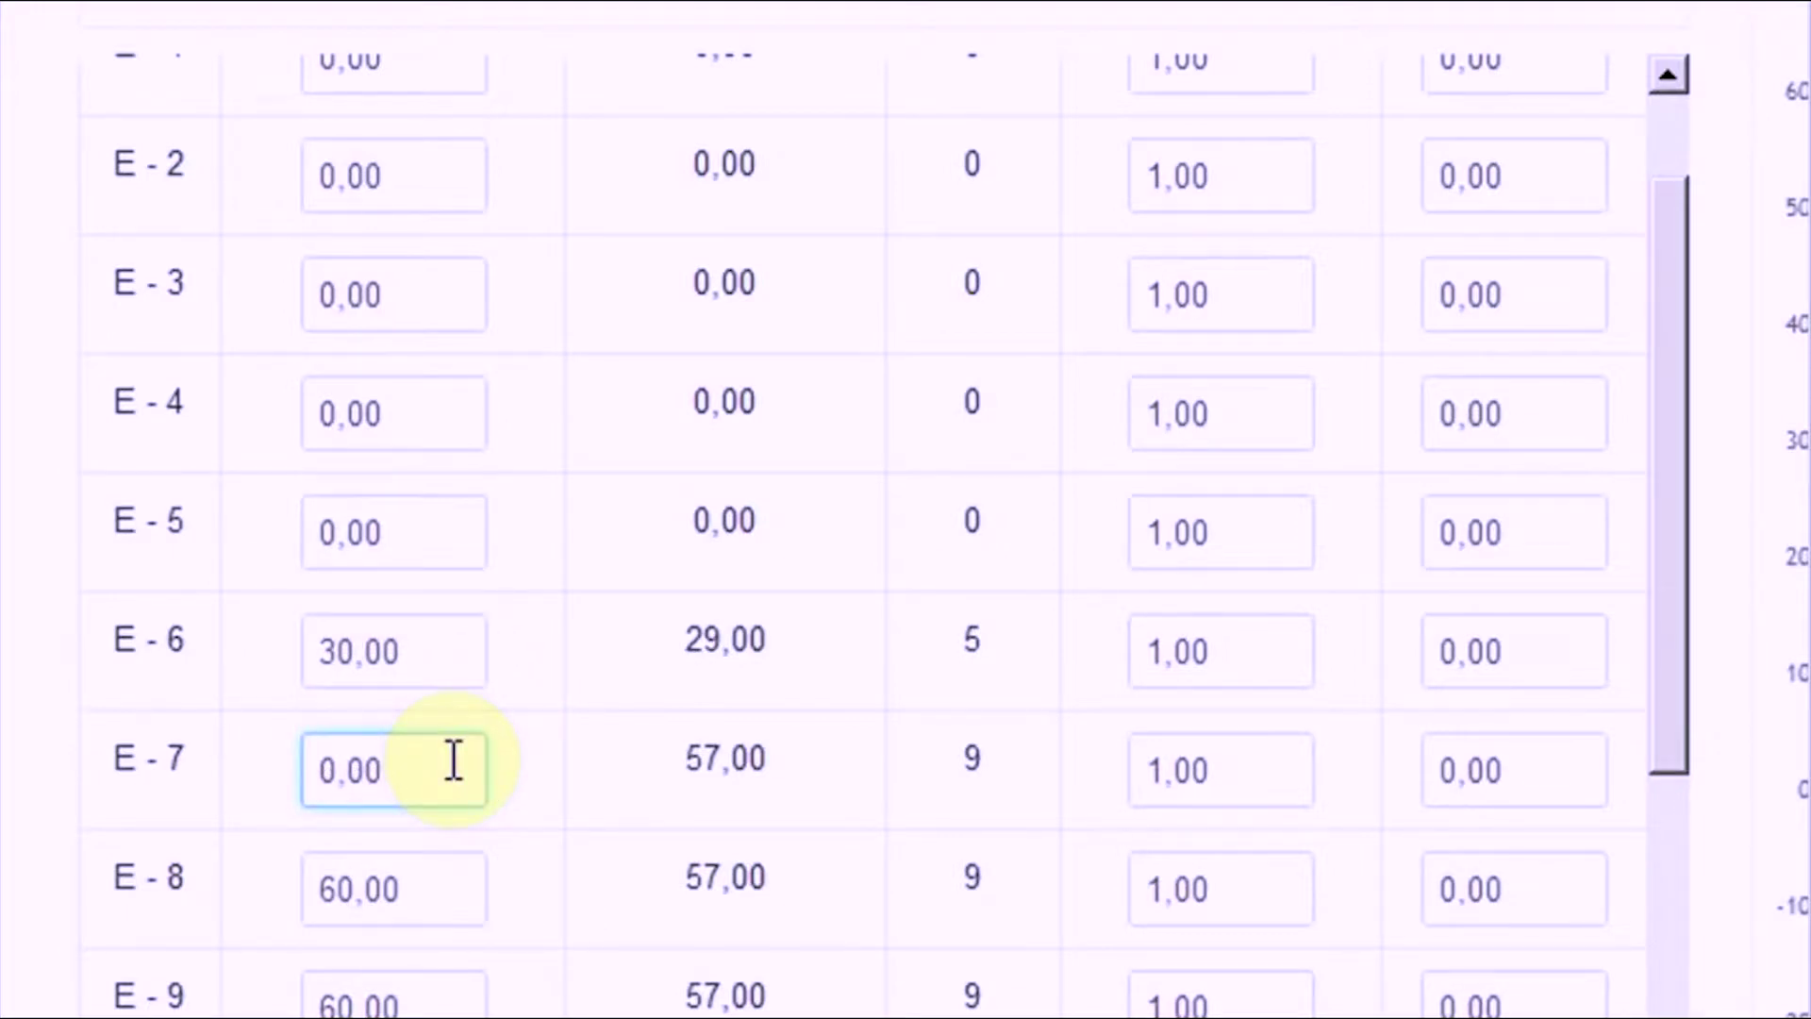
type("3")
type("0")
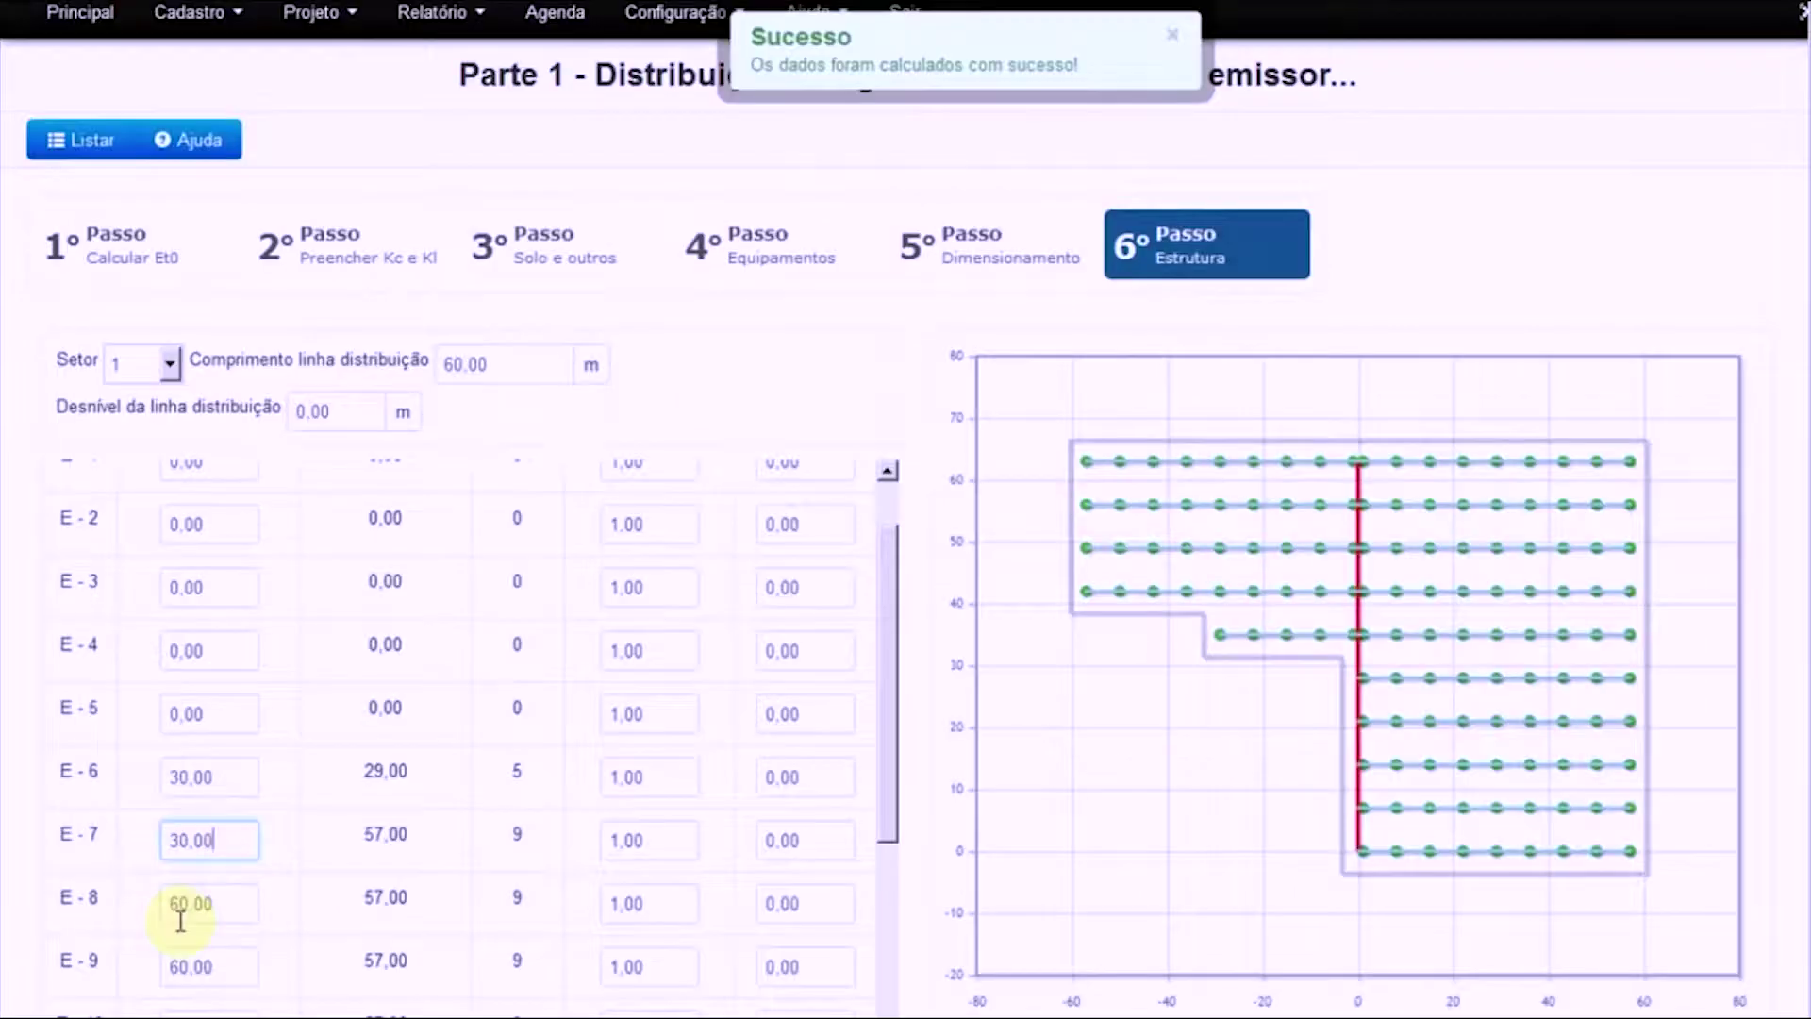
left_click(234, 901)
Step: Set the initial length of lateral lines D-1 and D-2 to 70,00 m
scroll(273, 967, "down", 3)
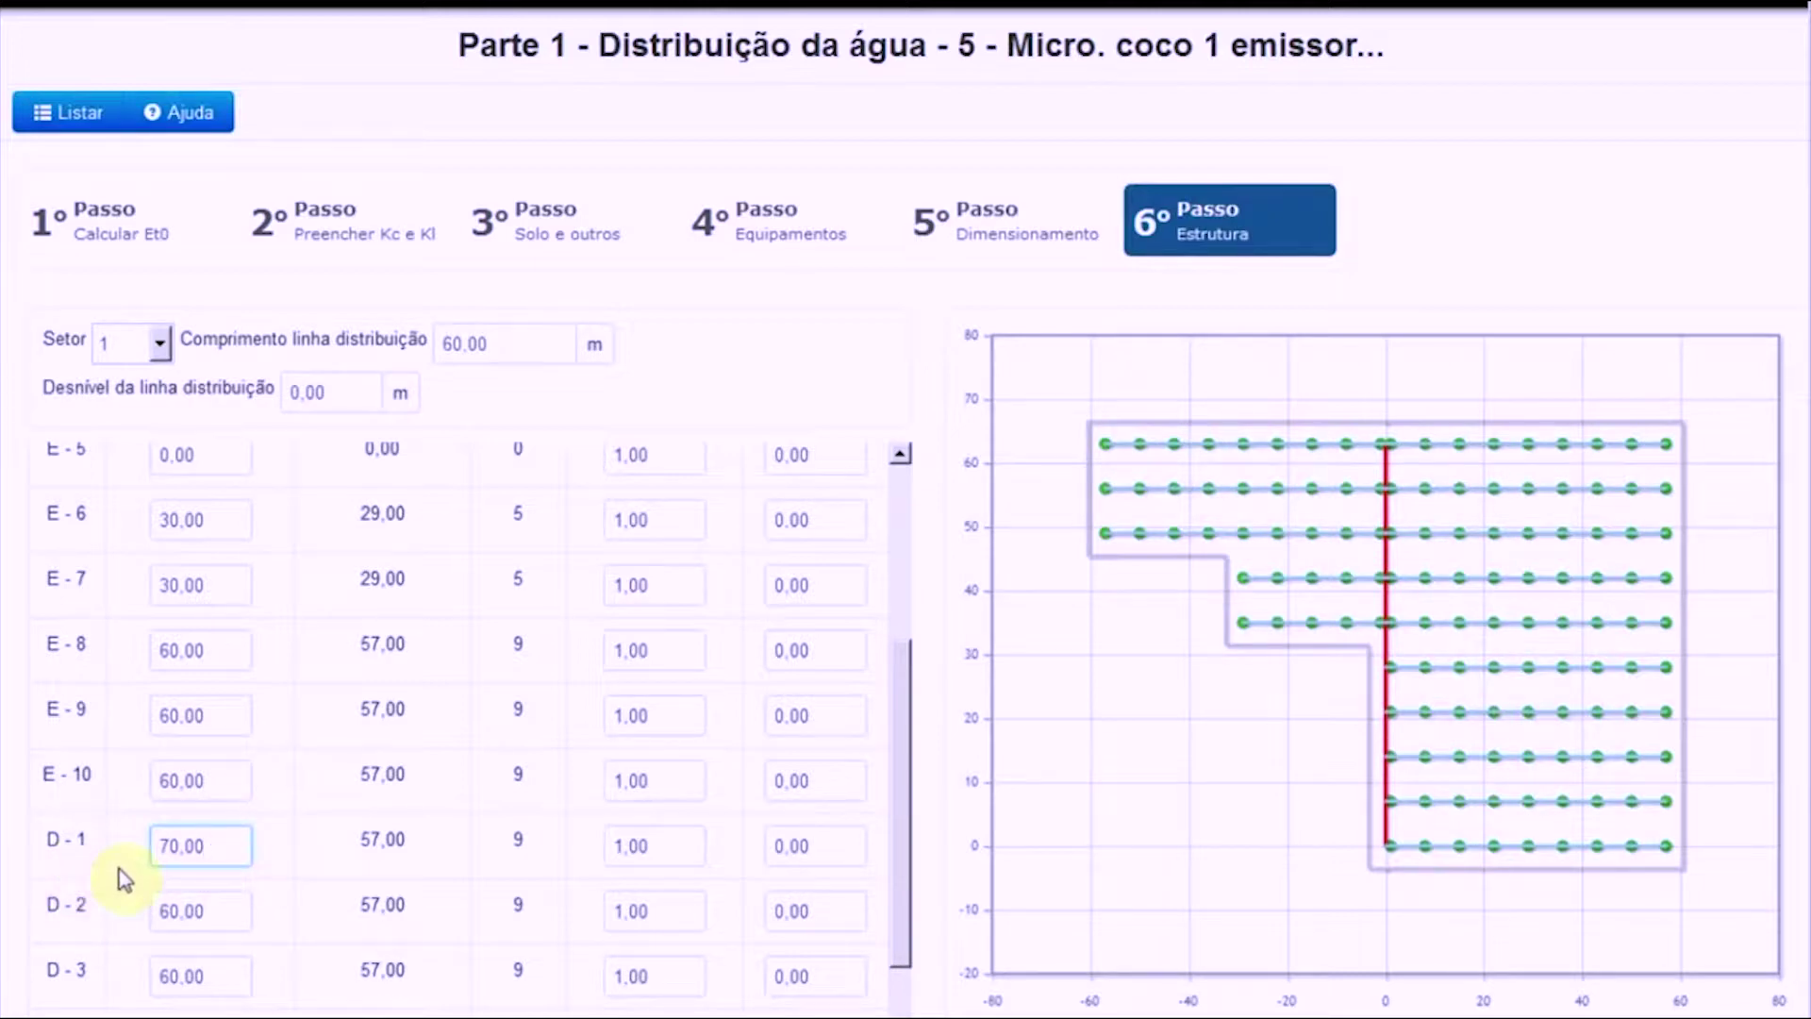
left_click(227, 909)
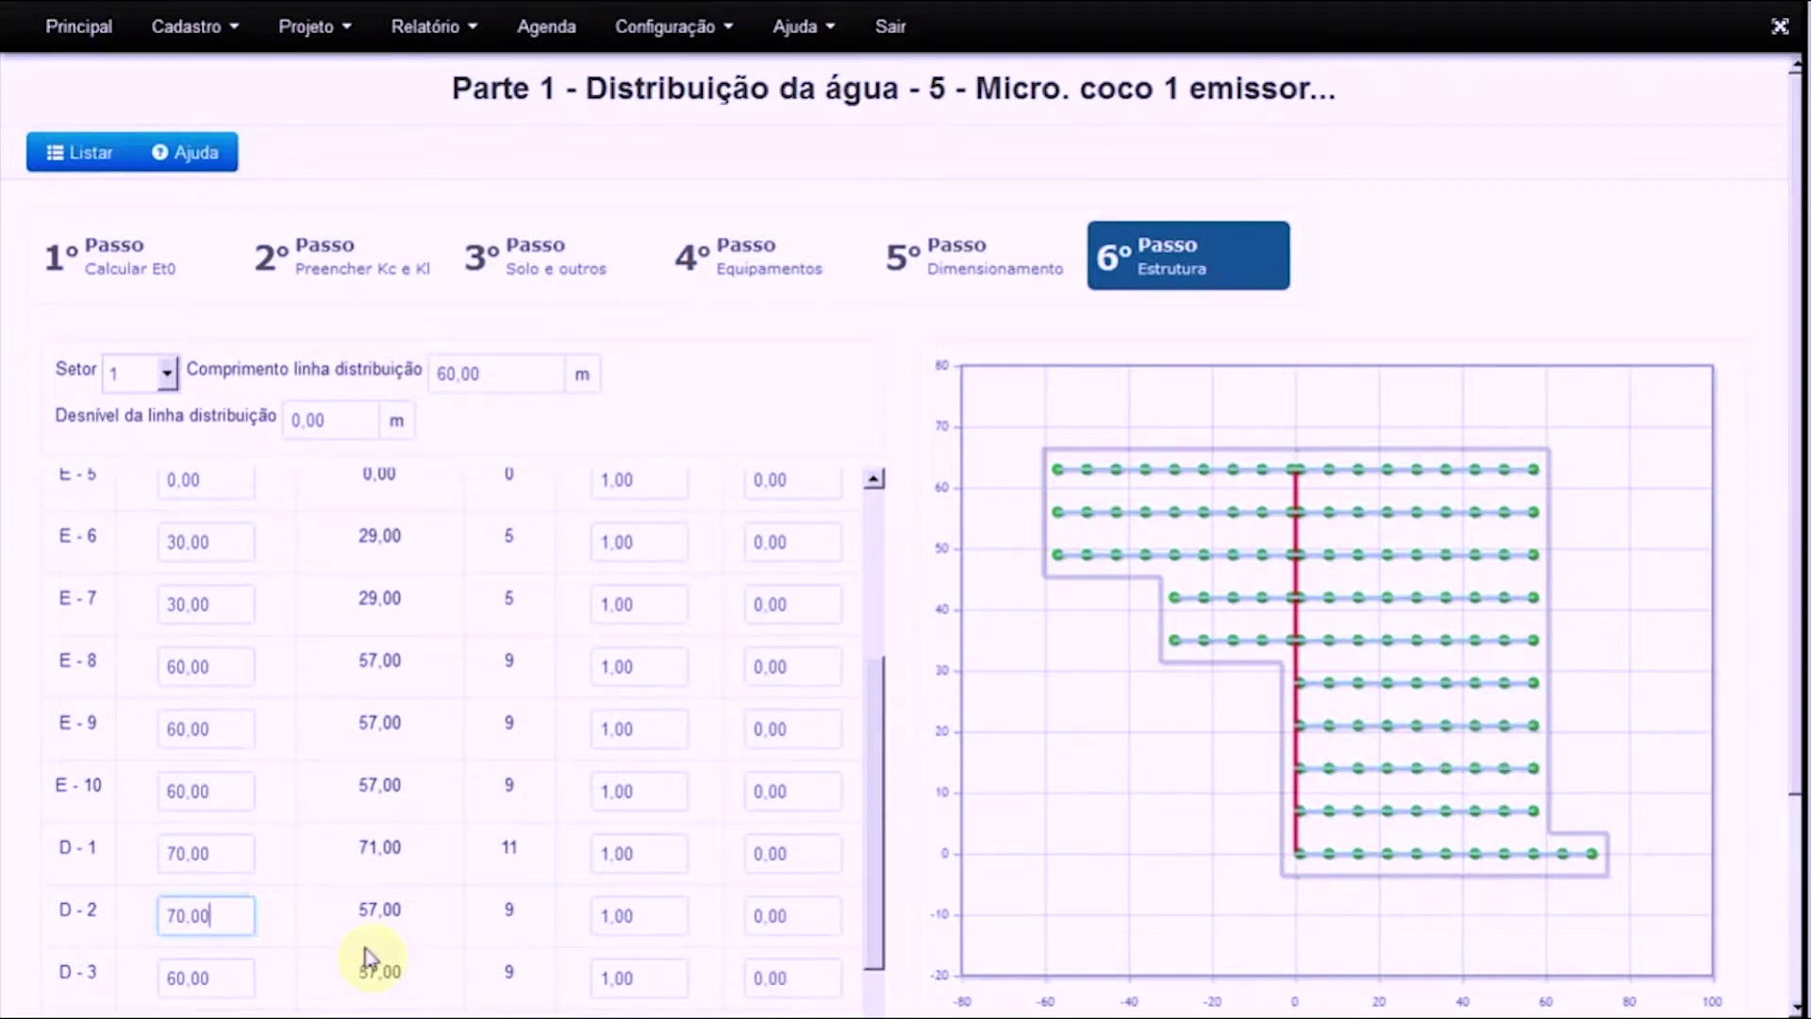
left_click(235, 982)
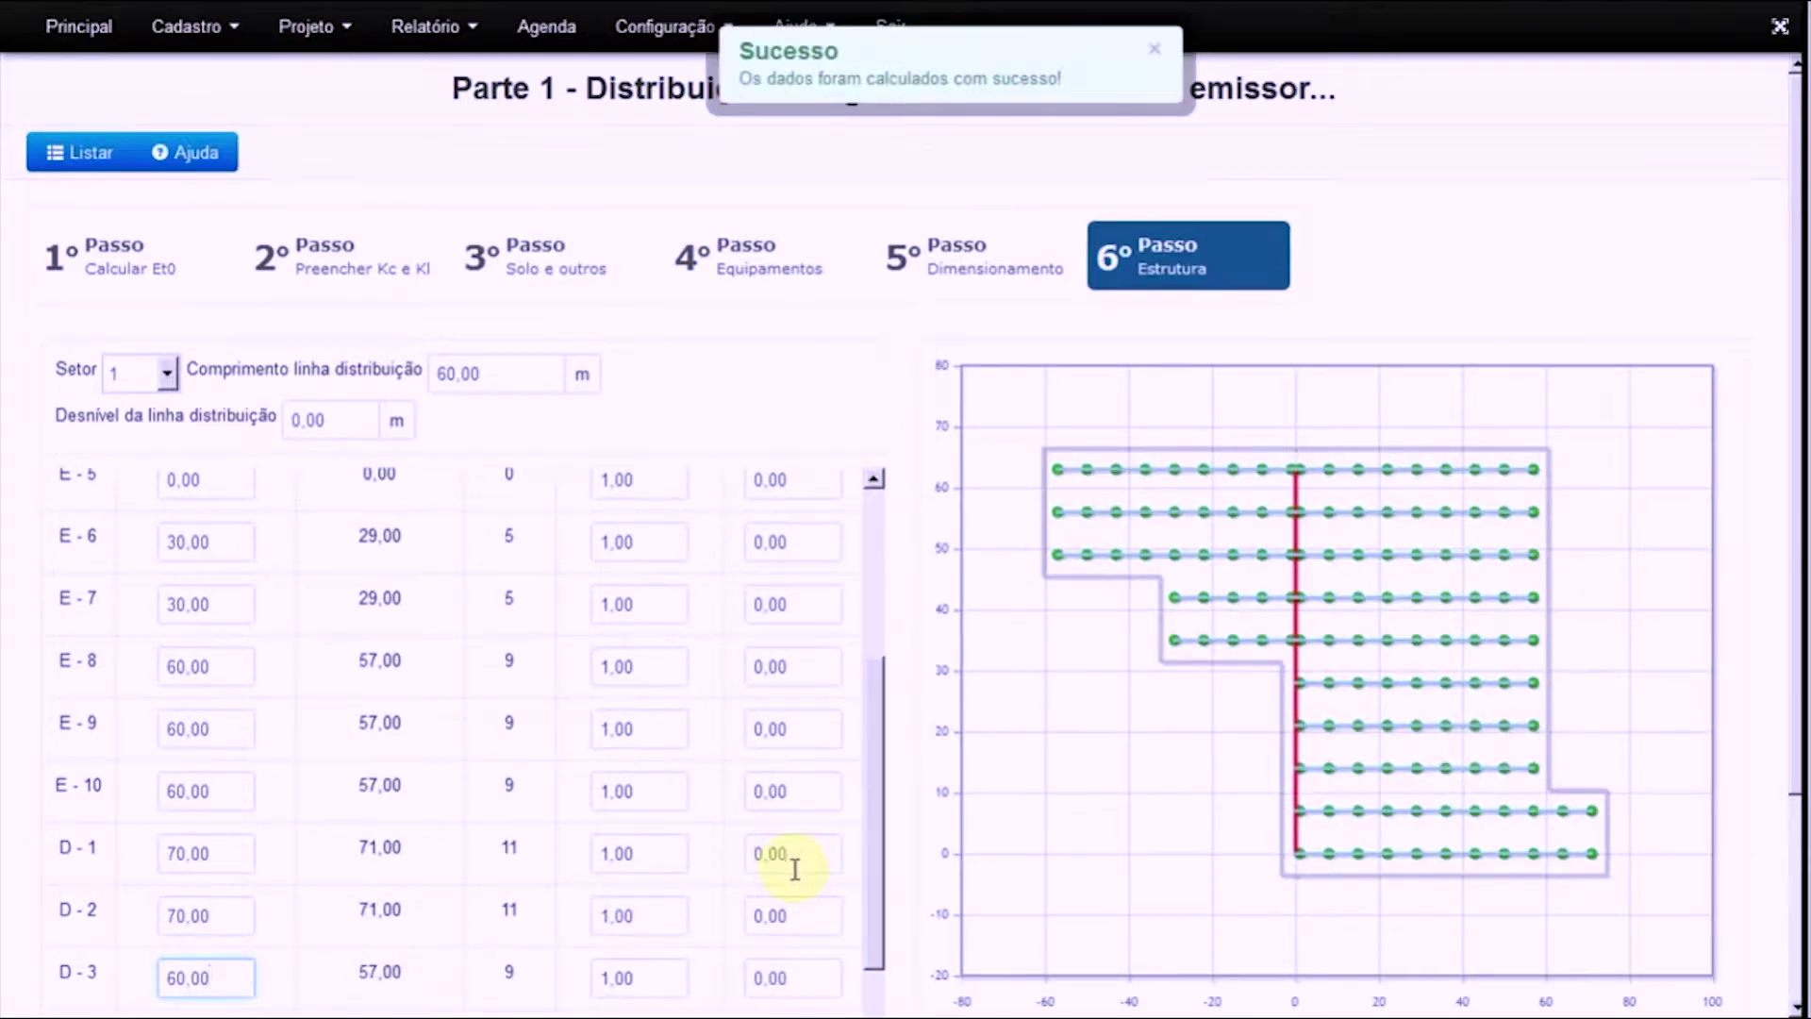
Step: Set the initial length of lateral lines D-9 and D-10 to 40,00 m
scroll(938, 819, "down", 1)
scroll(939, 813, "down", 1)
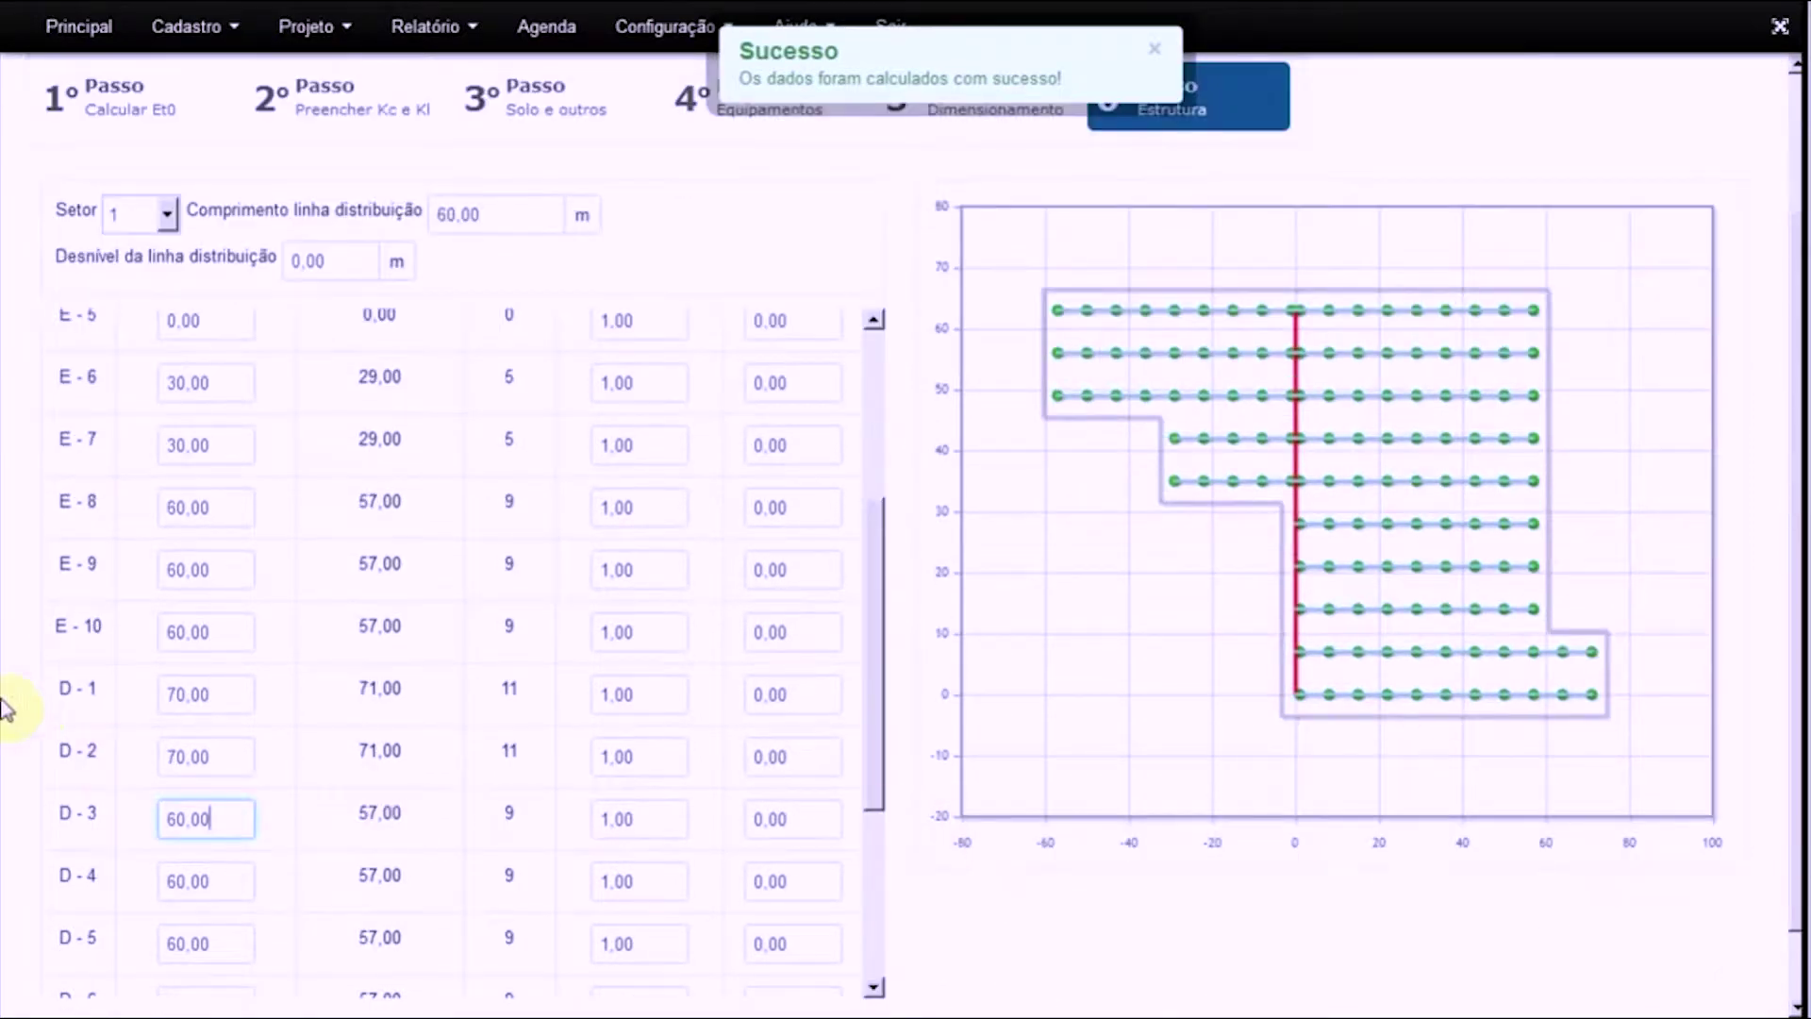
scroll(33, 717, "down", 1)
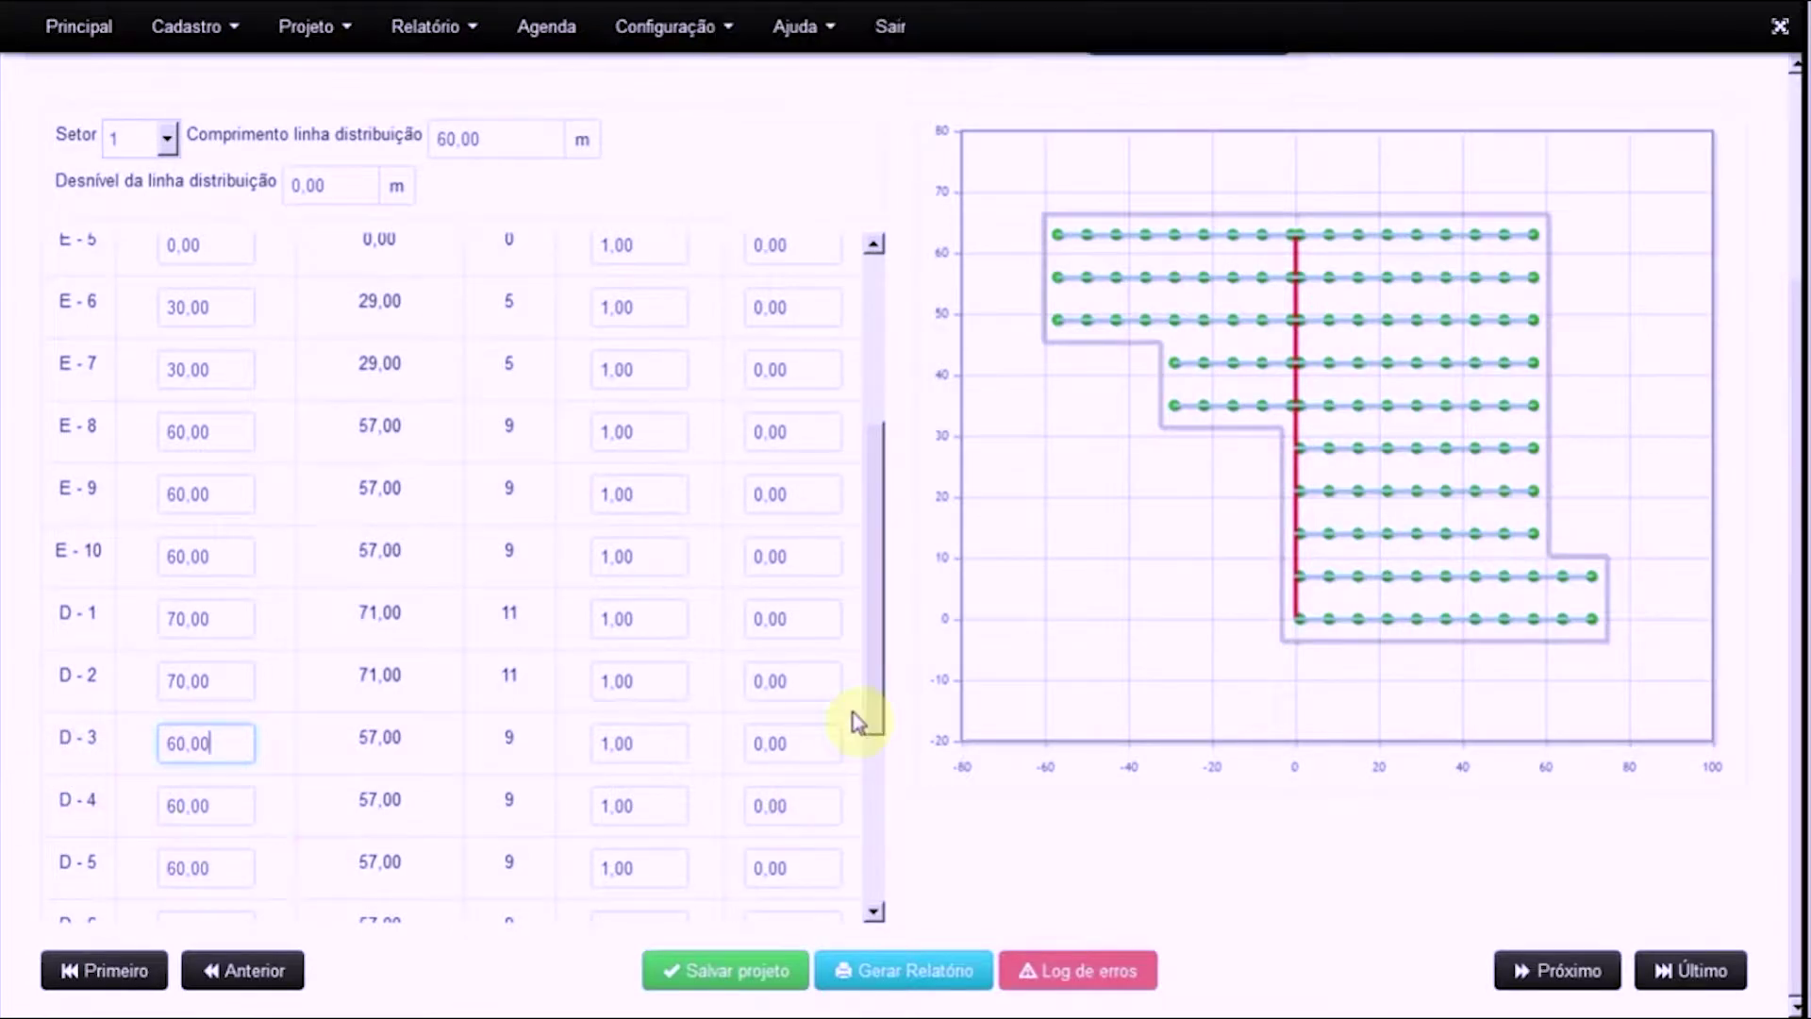
left_click_drag(869, 699, 865, 875)
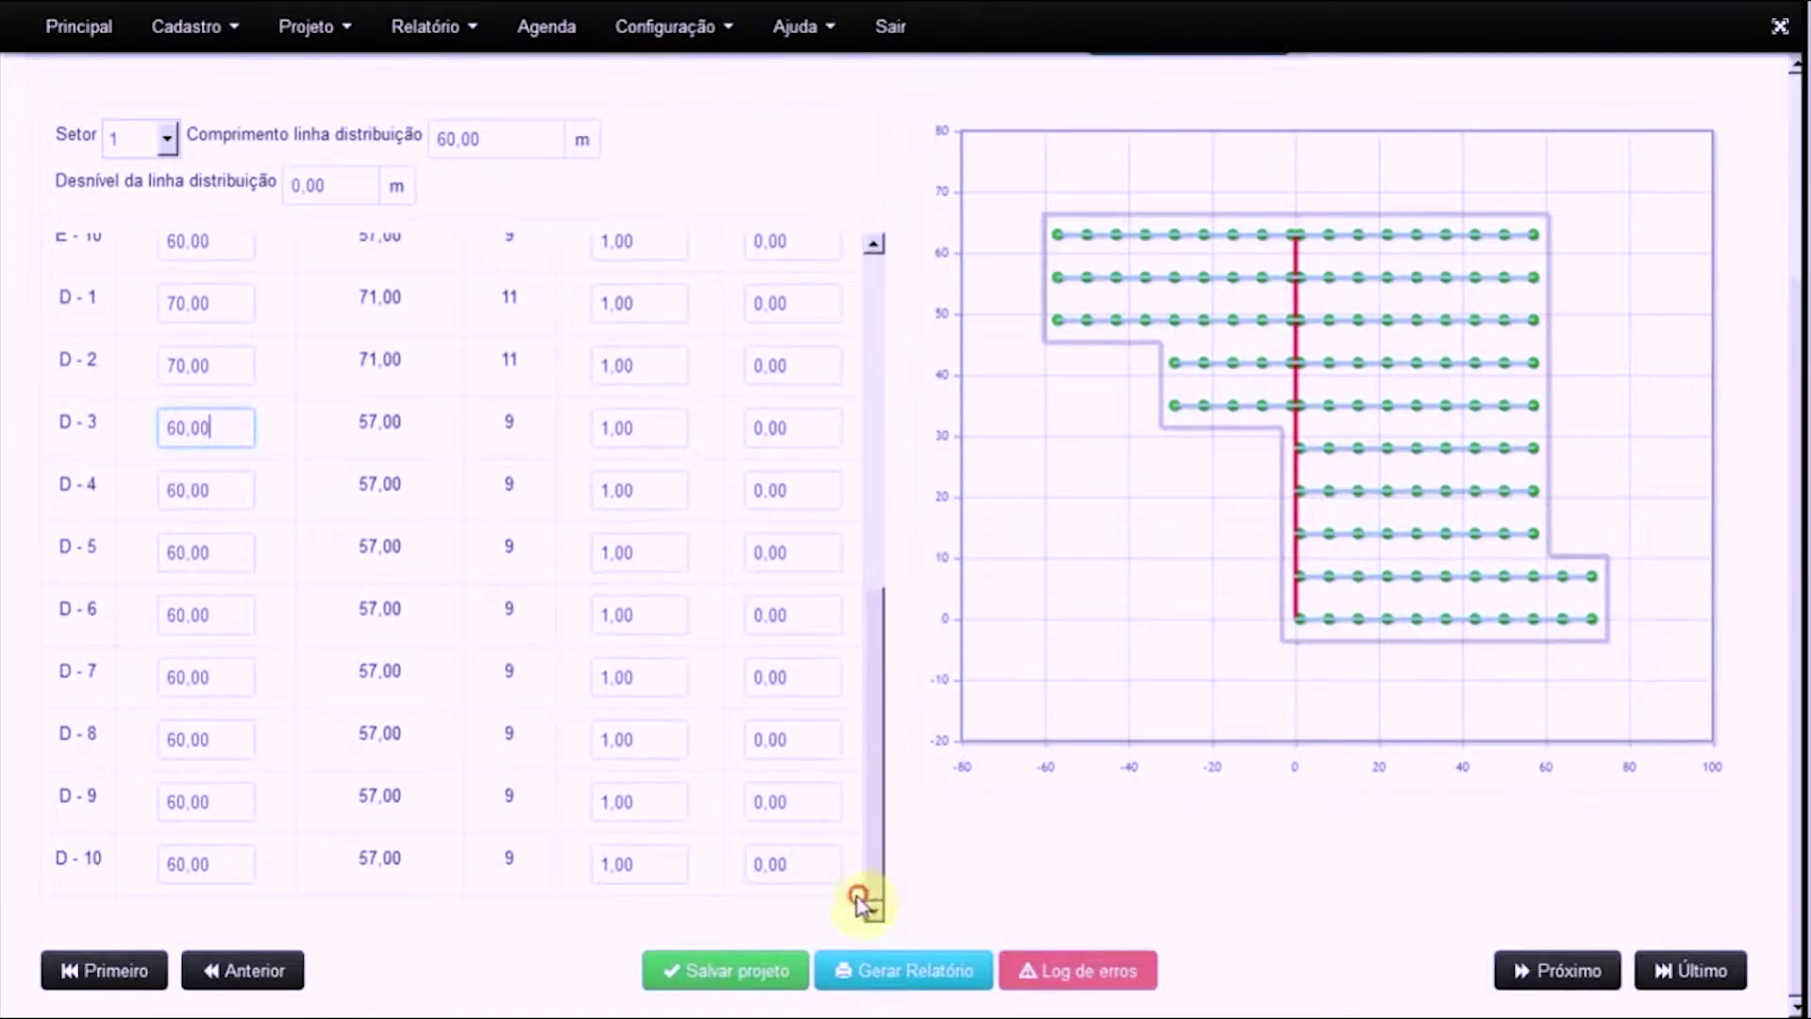
left_click(234, 802)
key("BackSpace")
key("BackSpace")
type("40")
left_click(222, 863)
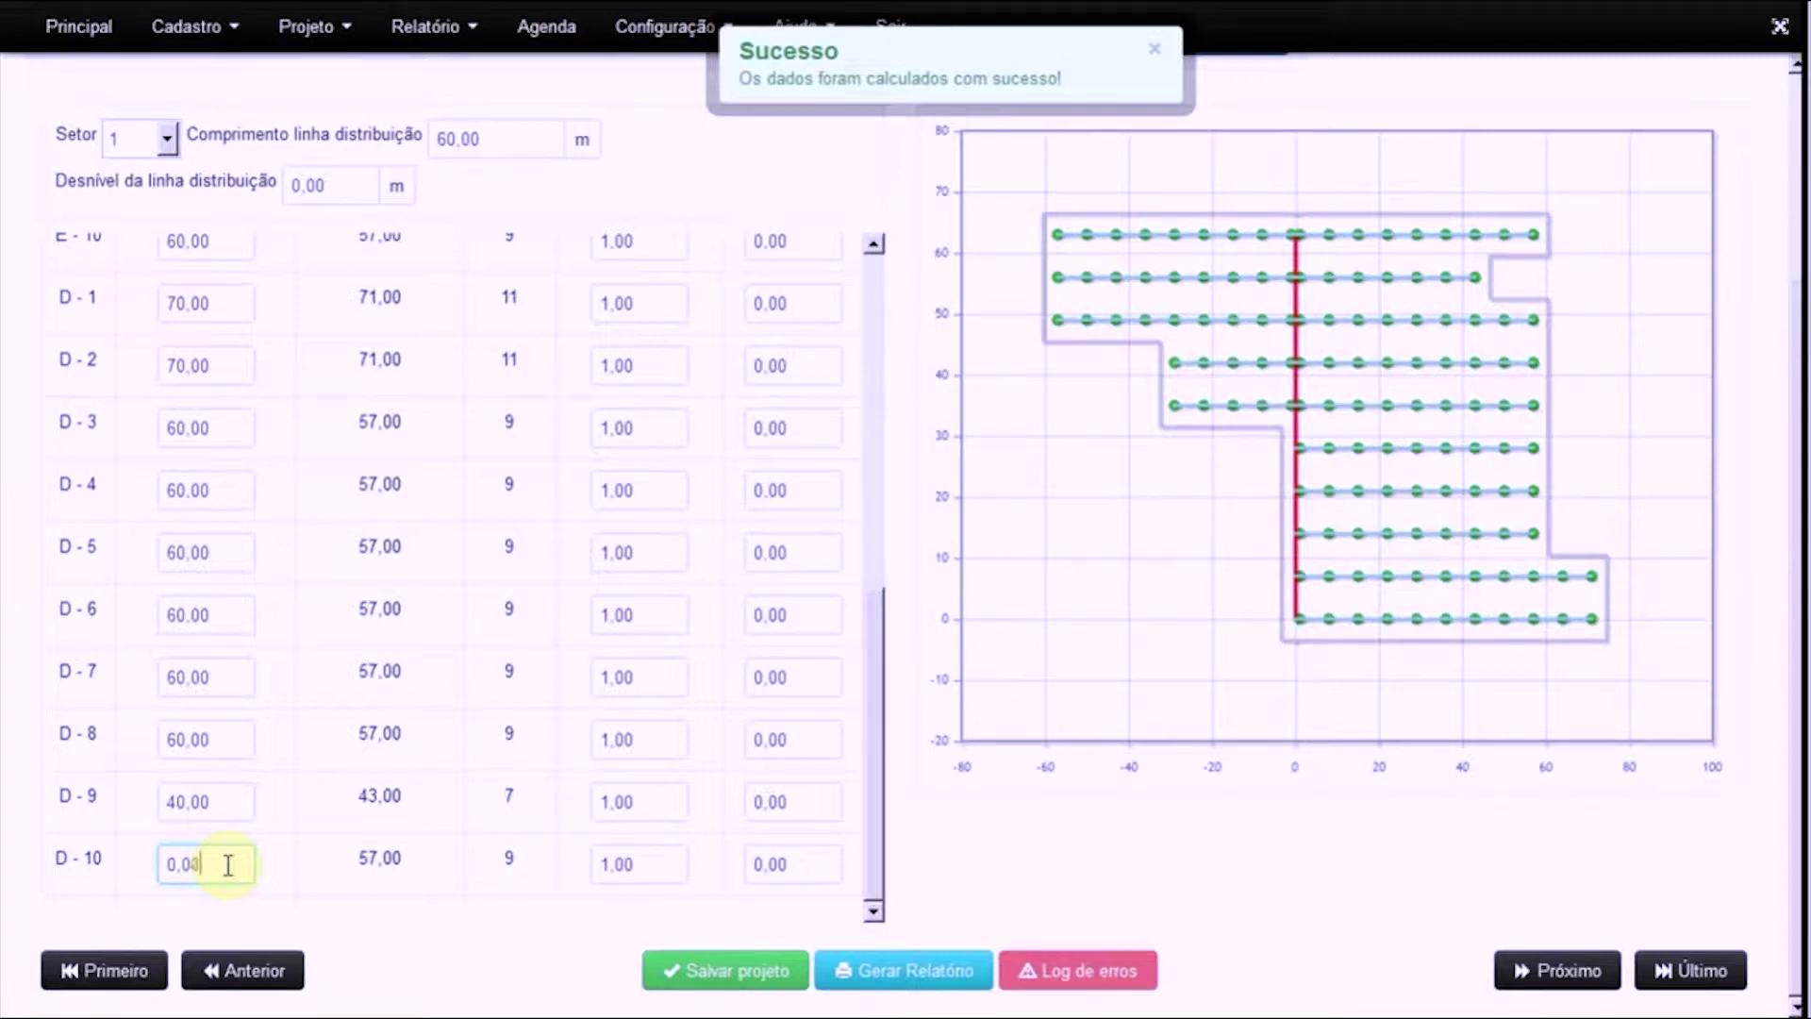
type("0")
left_click(457, 942)
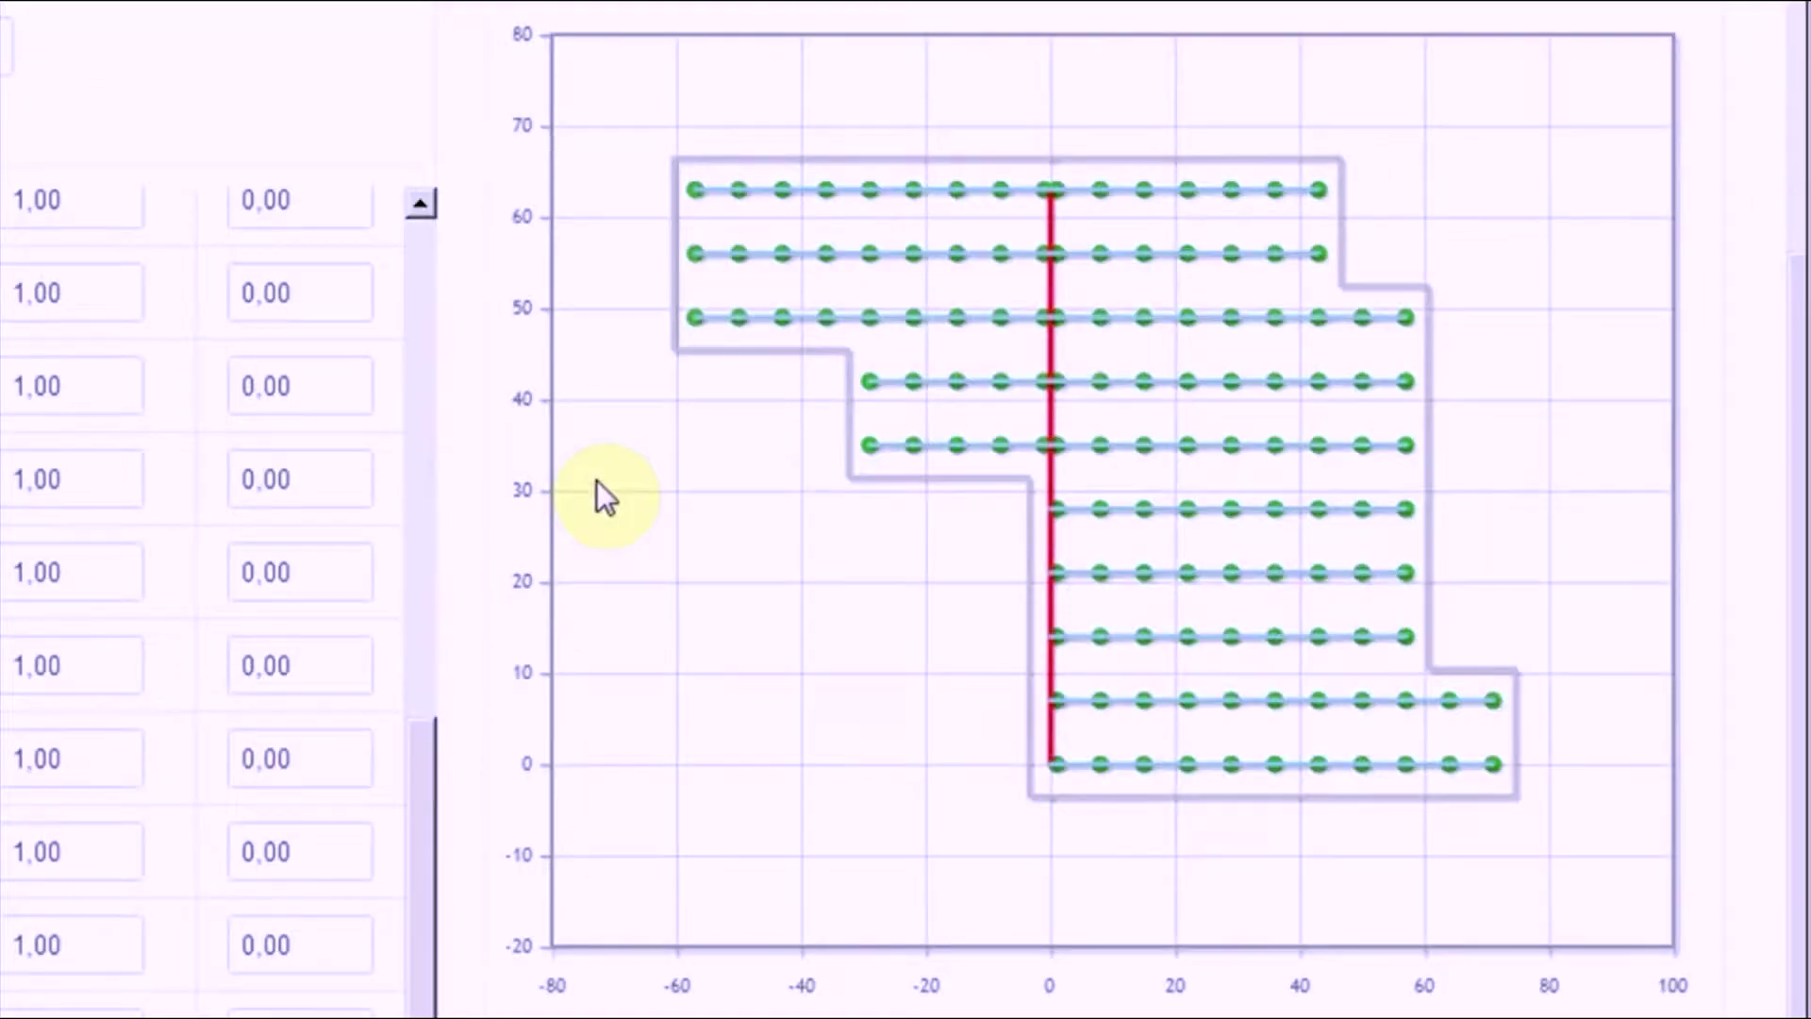
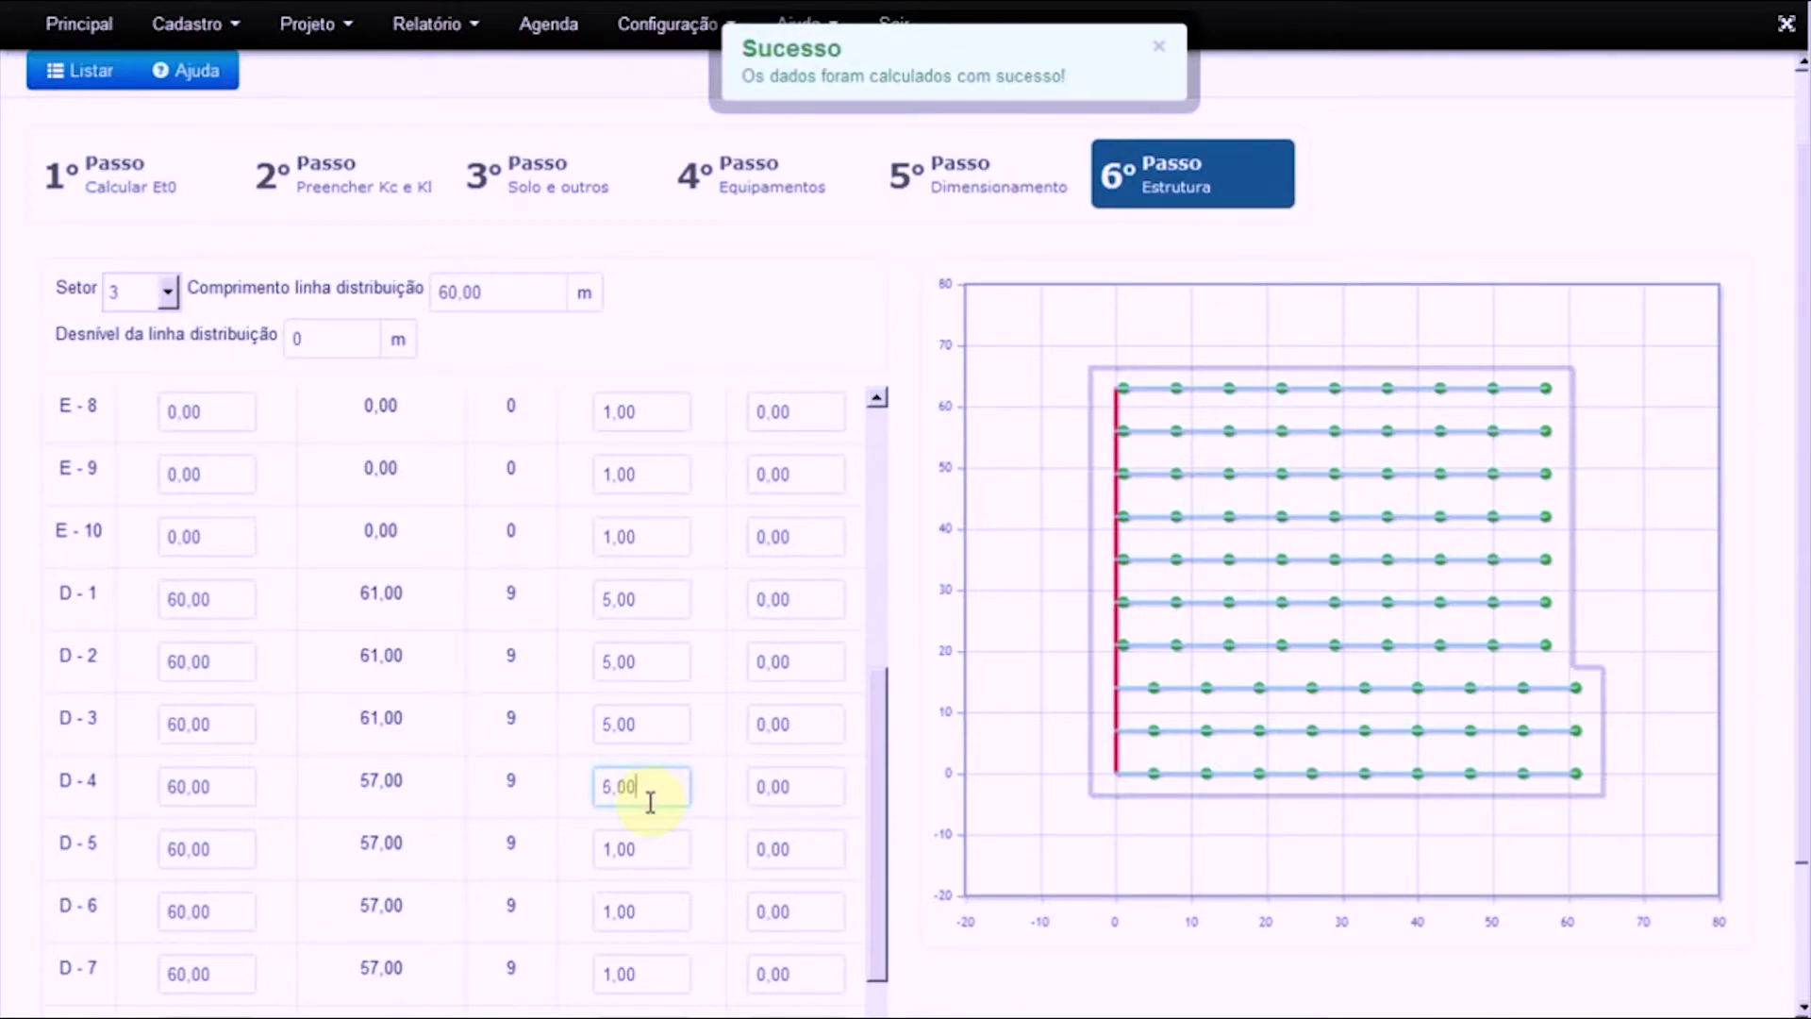
Step: Set the first-emitter distance of lateral line D-5 in sector 3 to 5,00 m
left_click(669, 849)
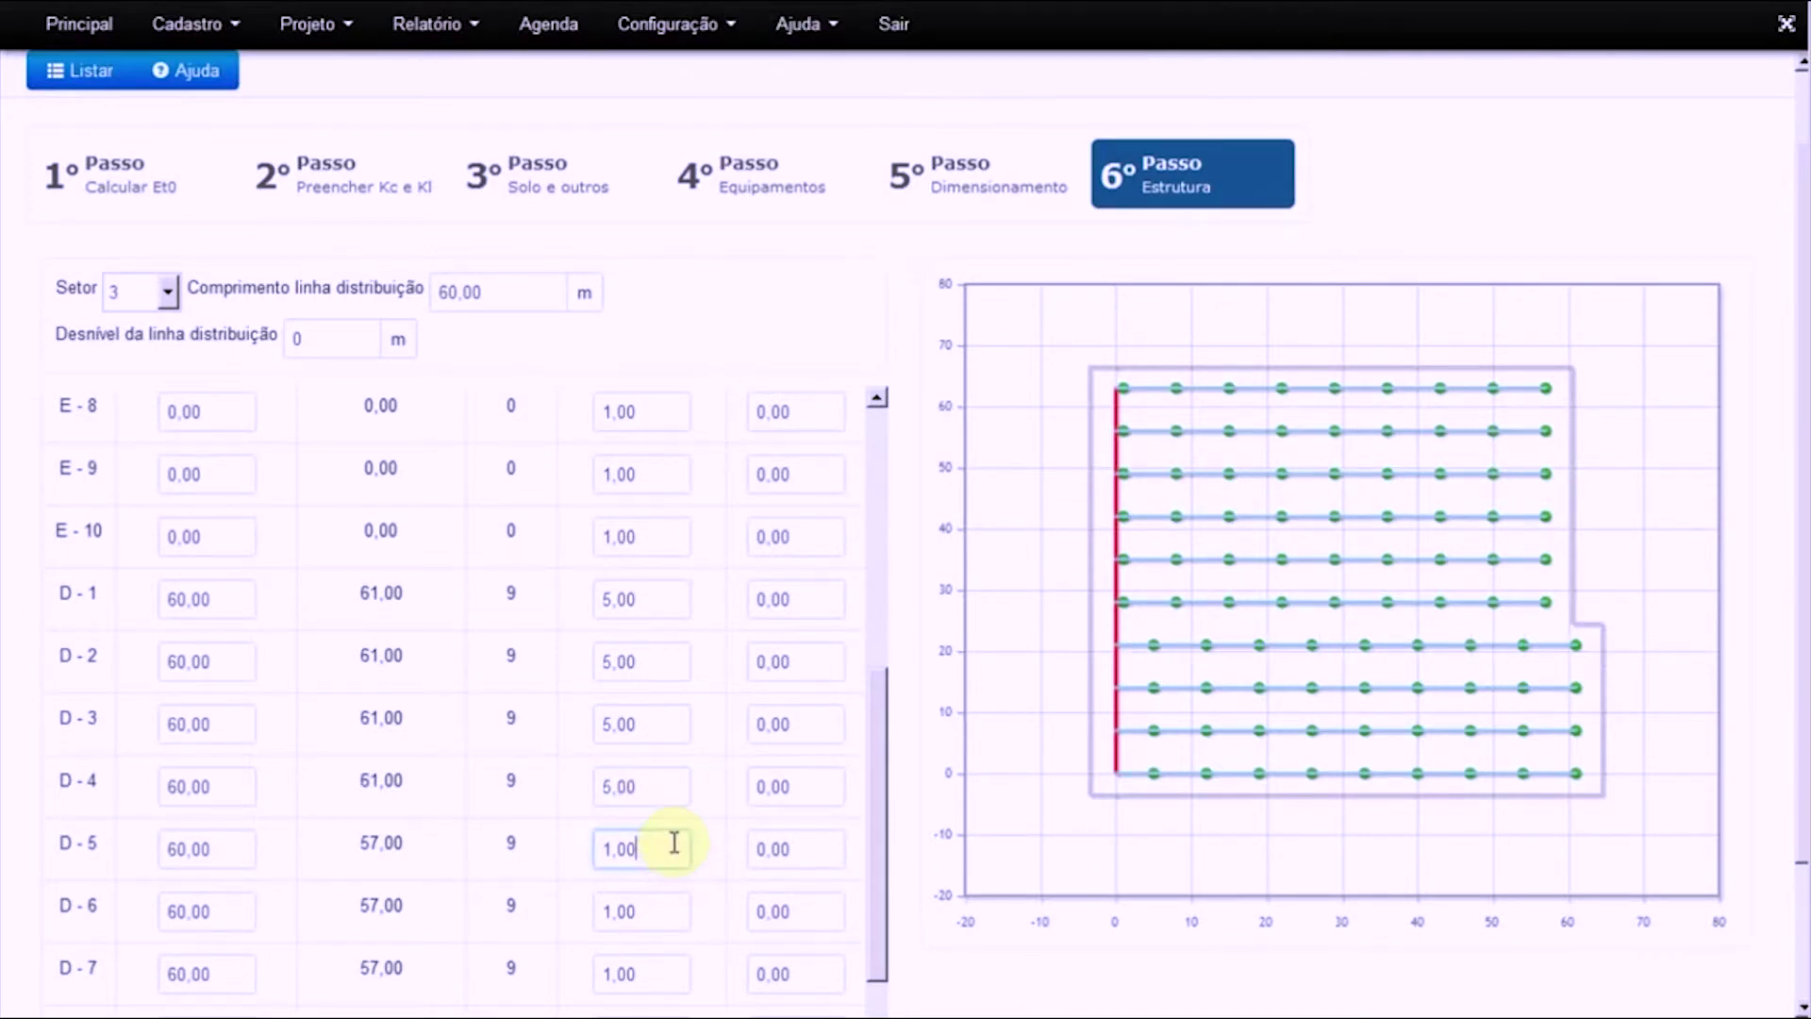
type("5,000")
key("BackSpace")
left_click(646, 910)
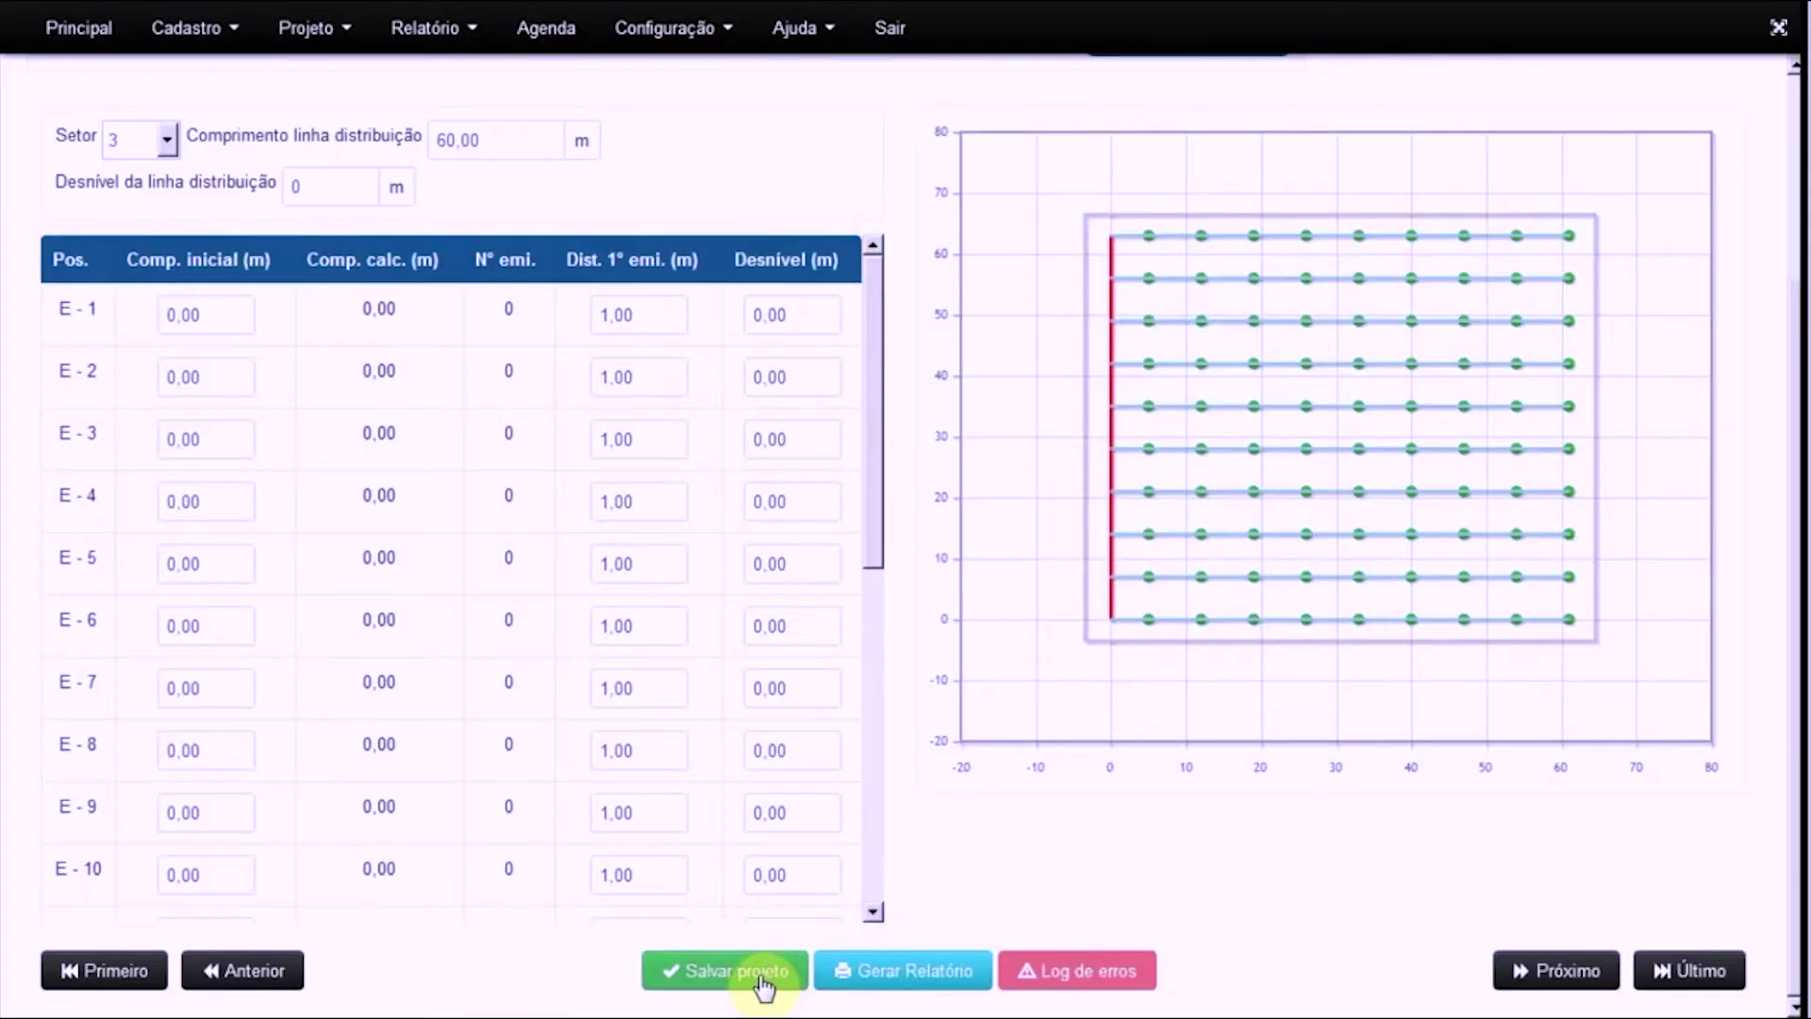
Step: Save the irrigation project and generate its report
left_click(761, 980)
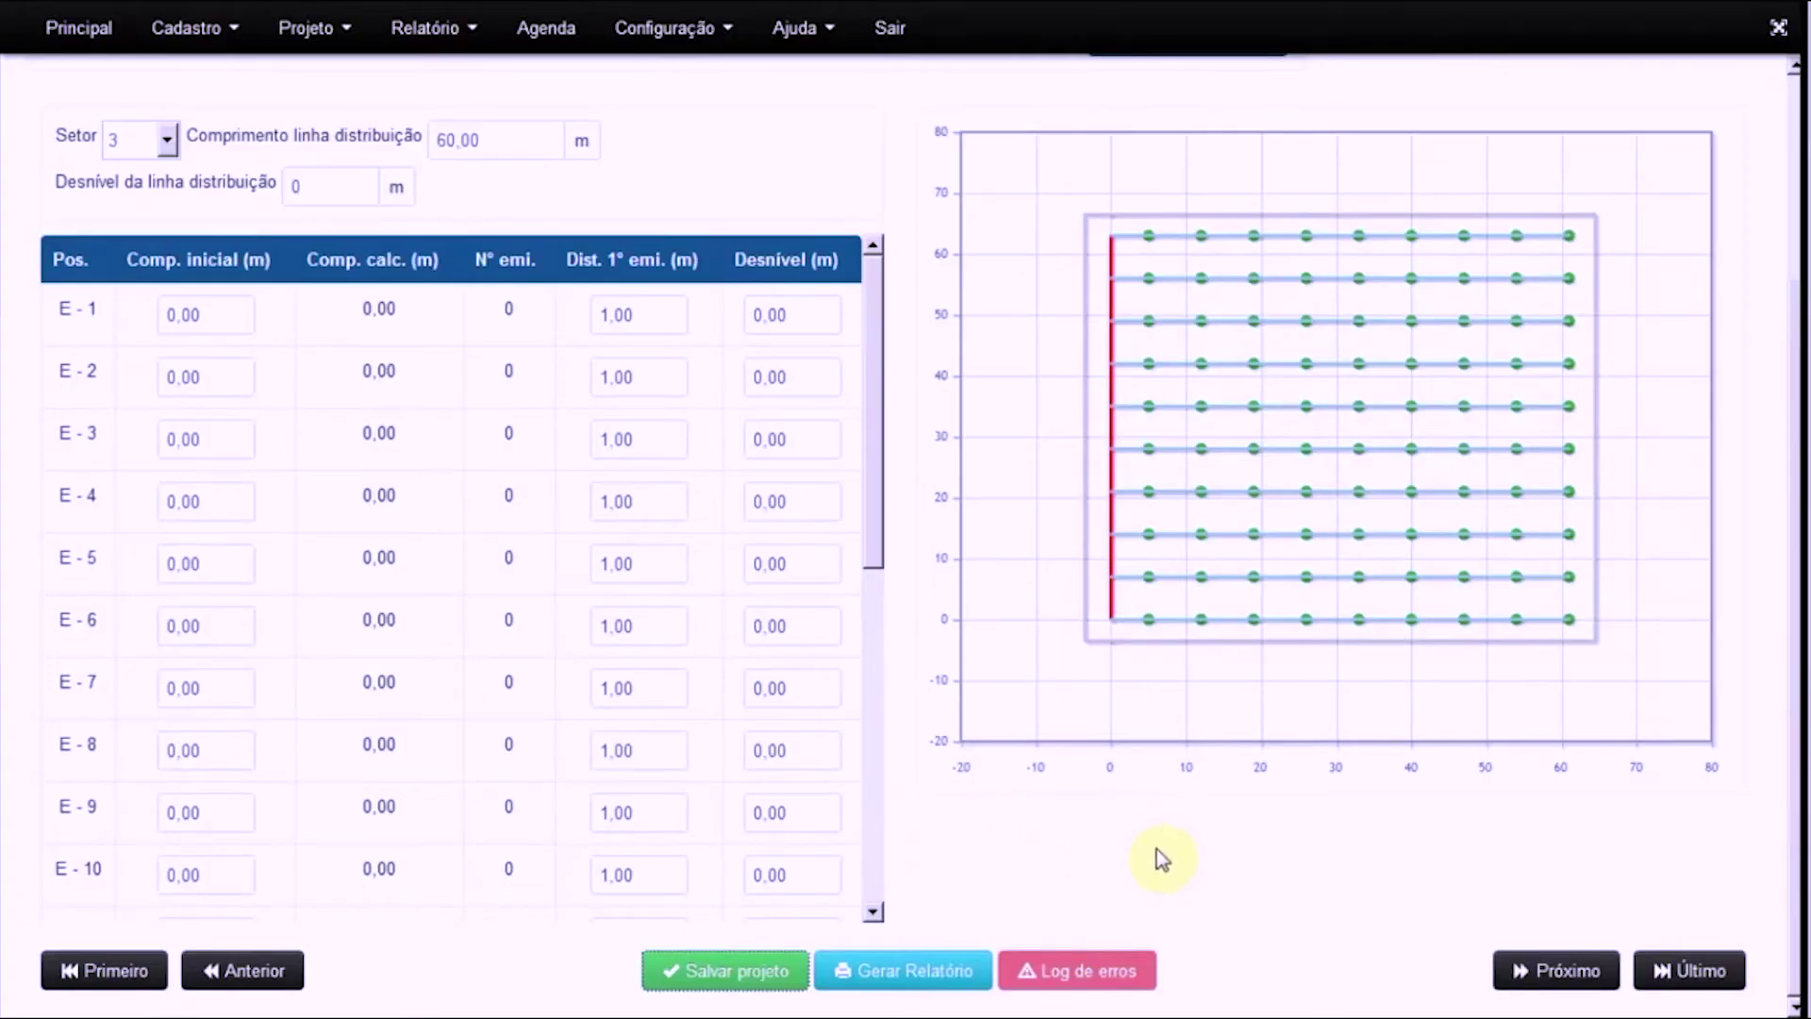
left_click(874, 981)
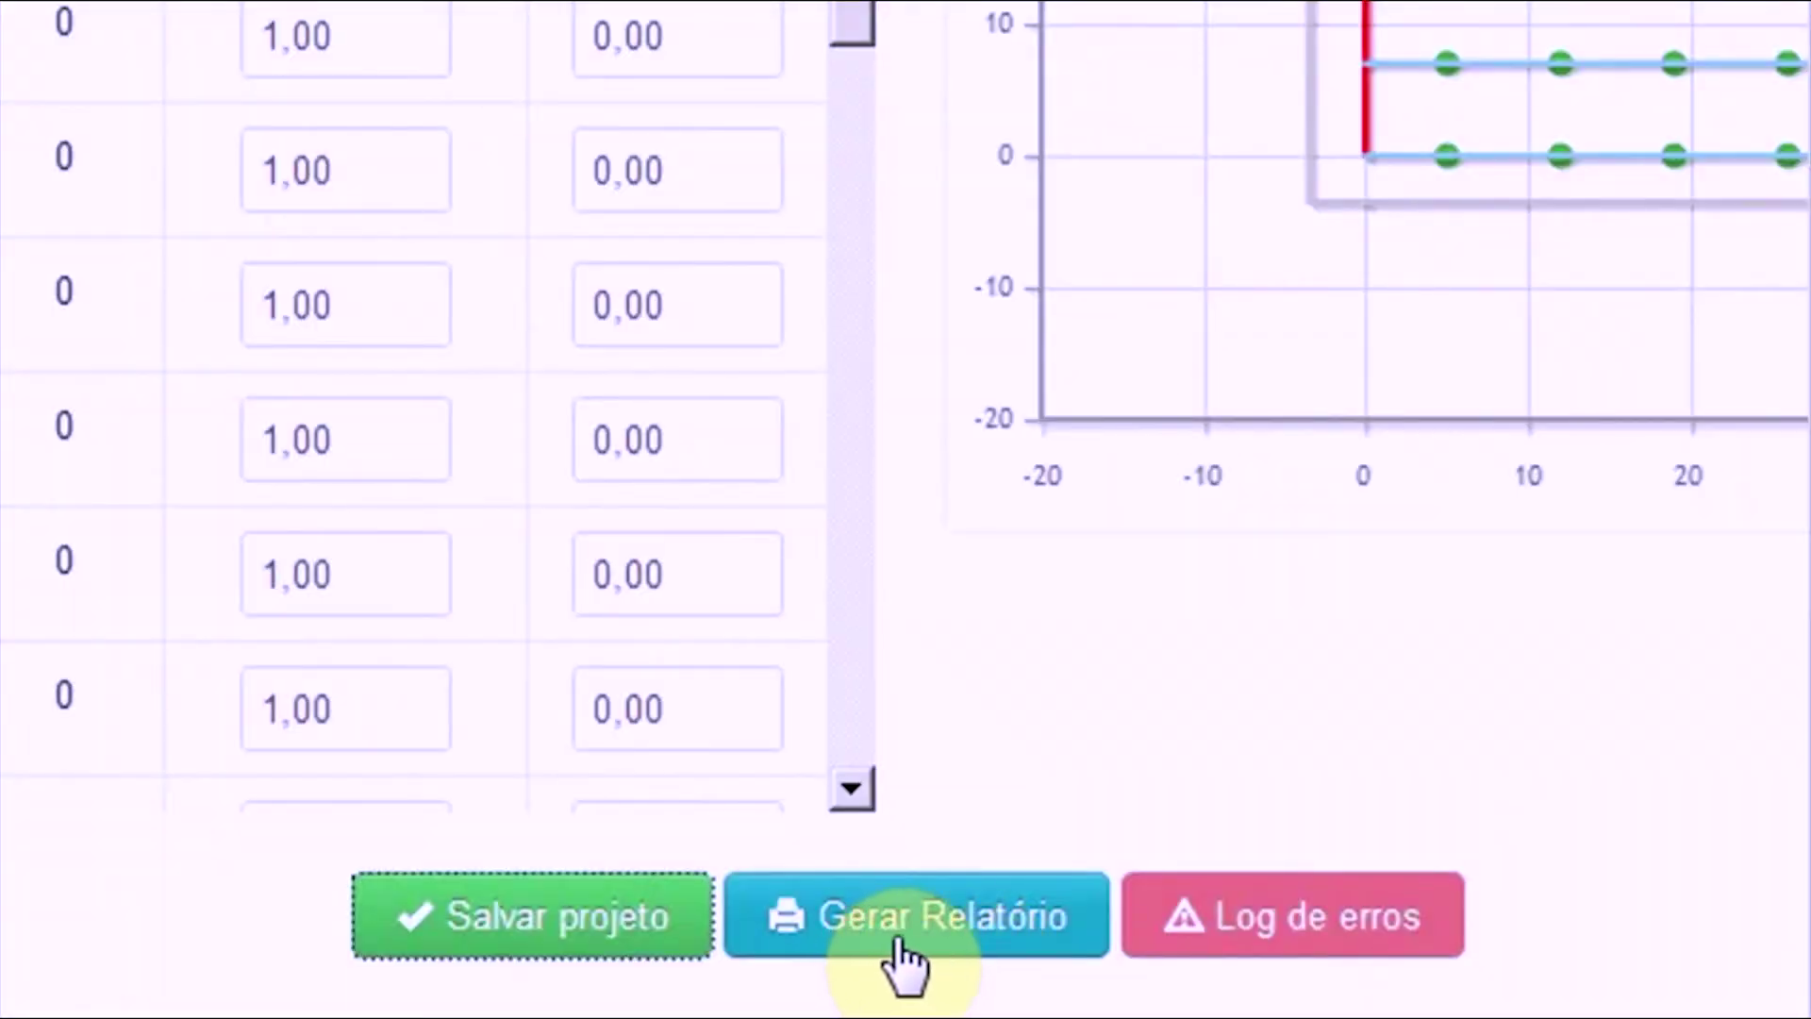
left_click(906, 933)
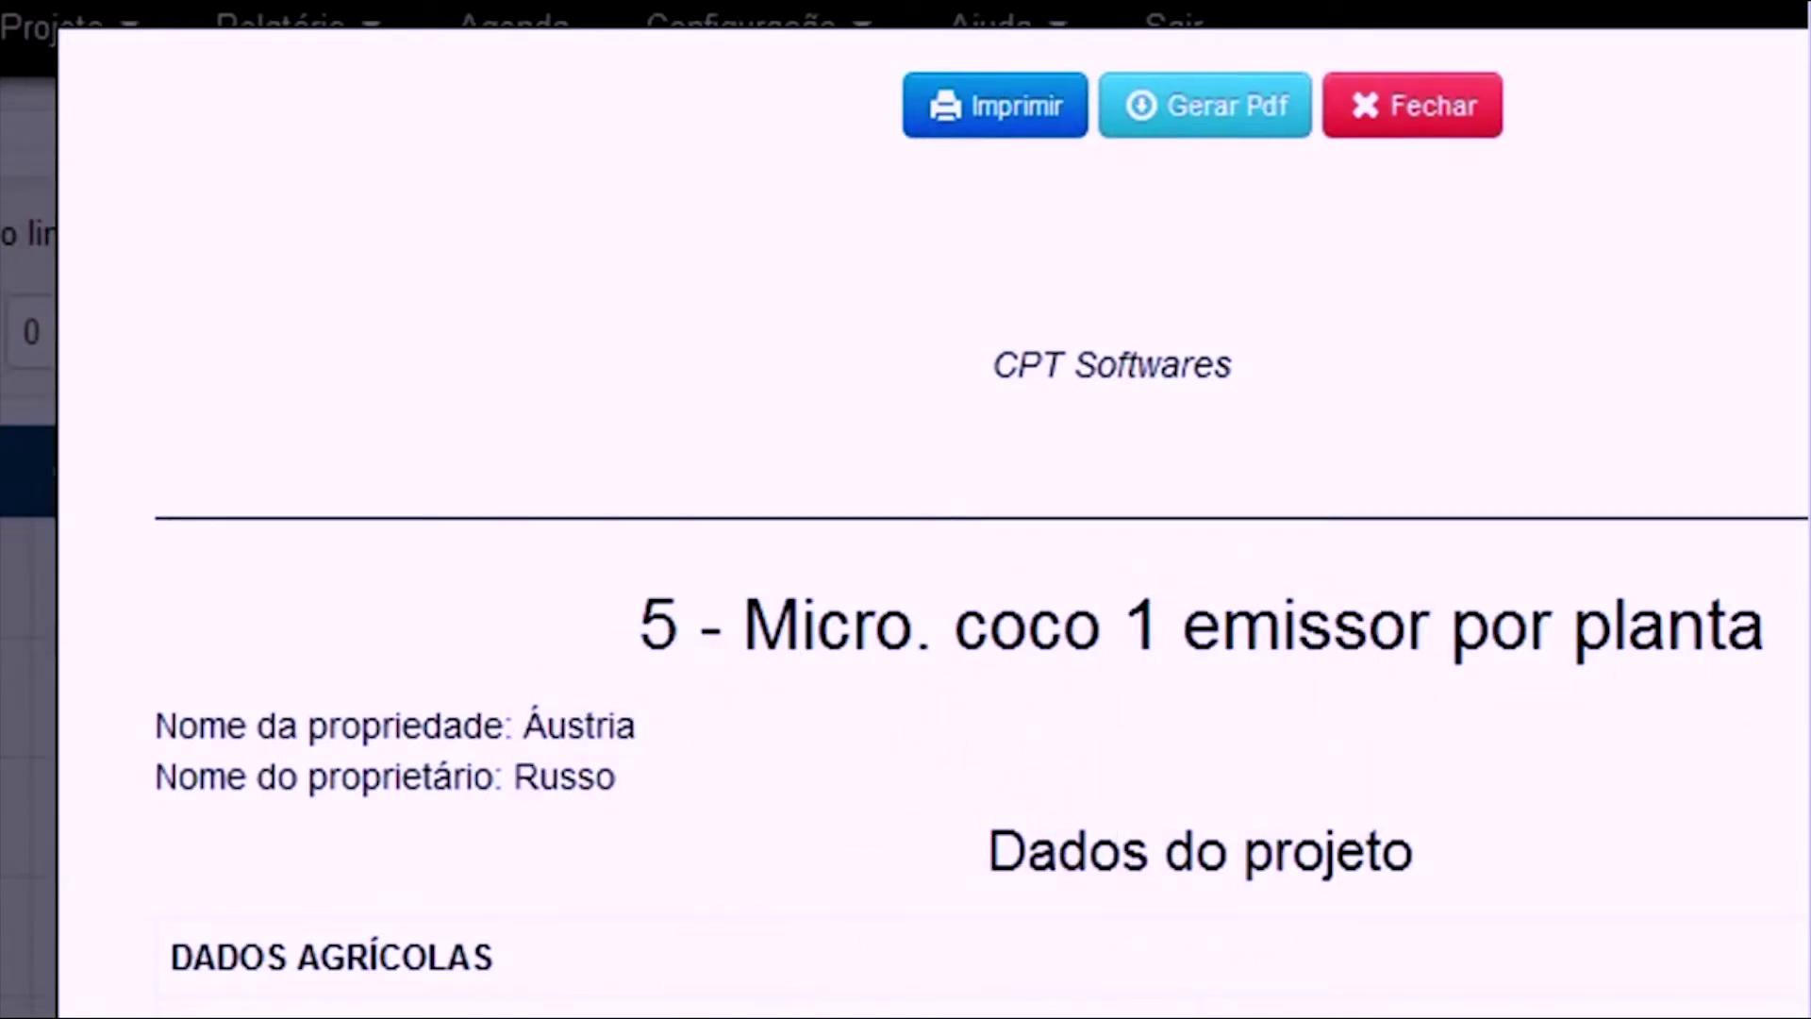
Step: Review the project data in the report down to the number of plots (NUO)
scroll(981, 660, "down", 8)
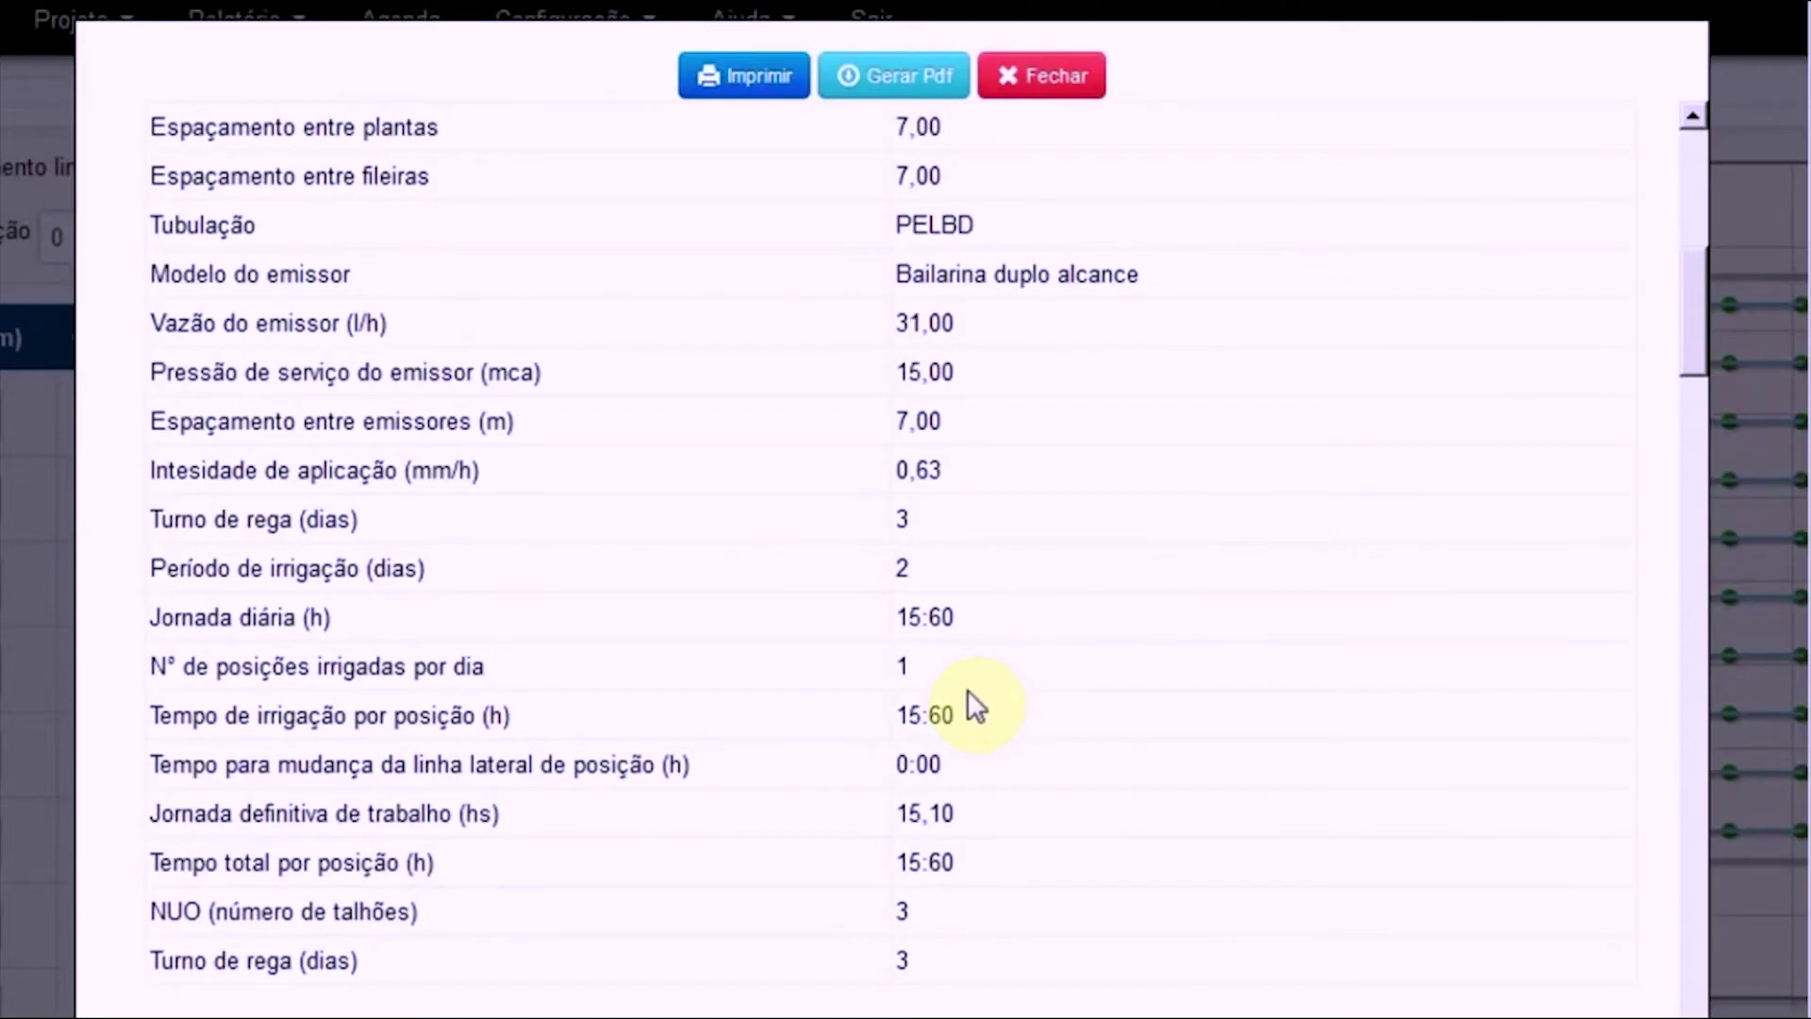
left_click(336, 915)
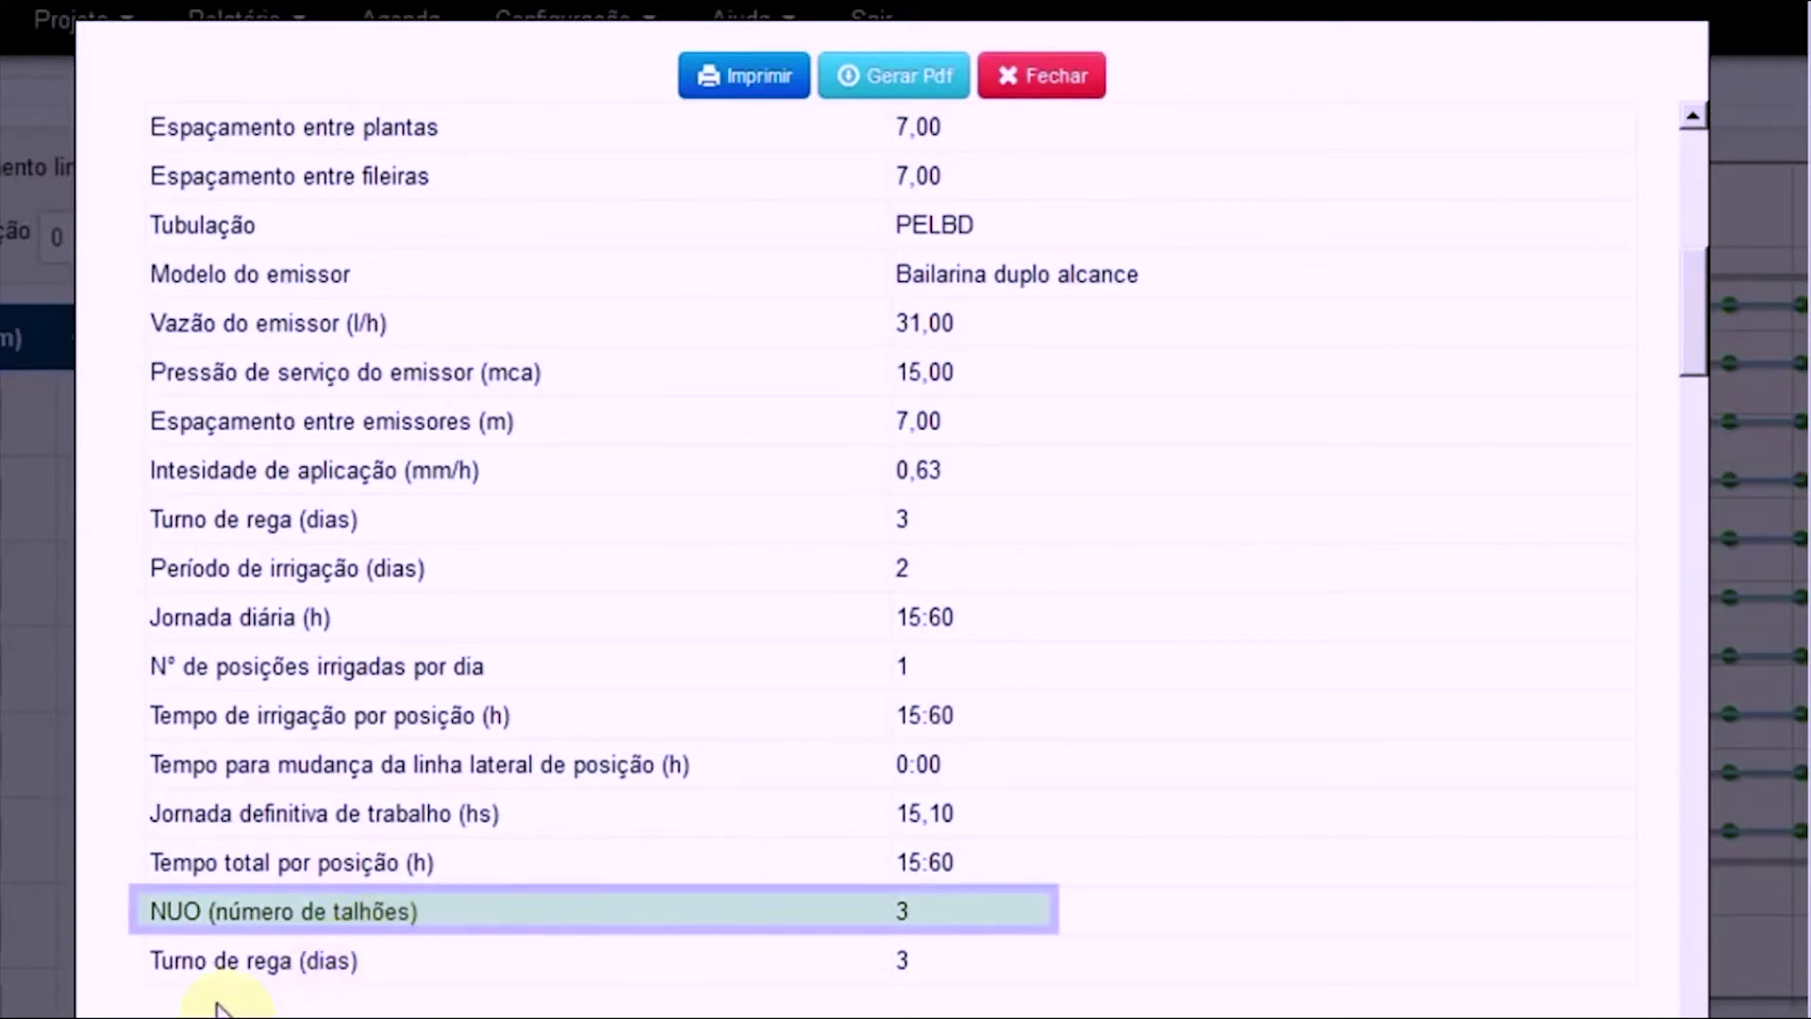
Step: Examine the irrigation interval, then the structure diagrams, sector data and lateral line tables of sectors 1 and 2 in the report
left_click(593, 958)
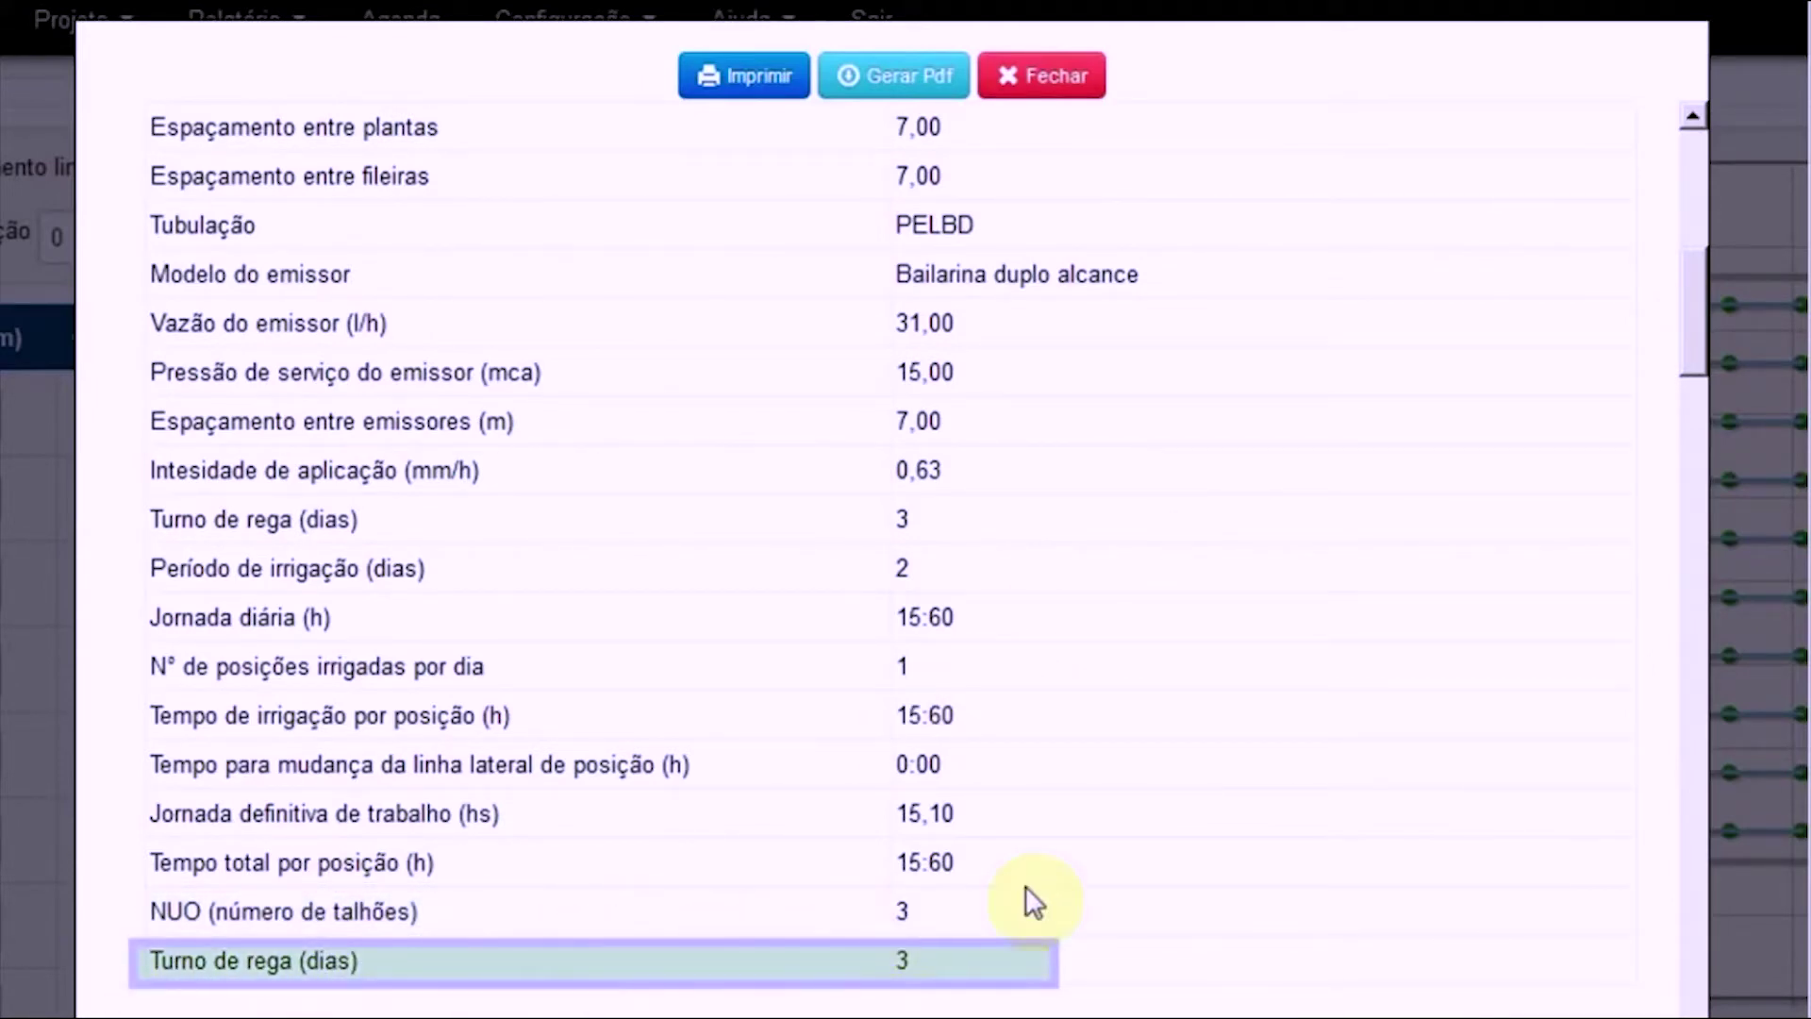
left_click(1690, 312)
left_click_drag(1692, 310, 1688, 427)
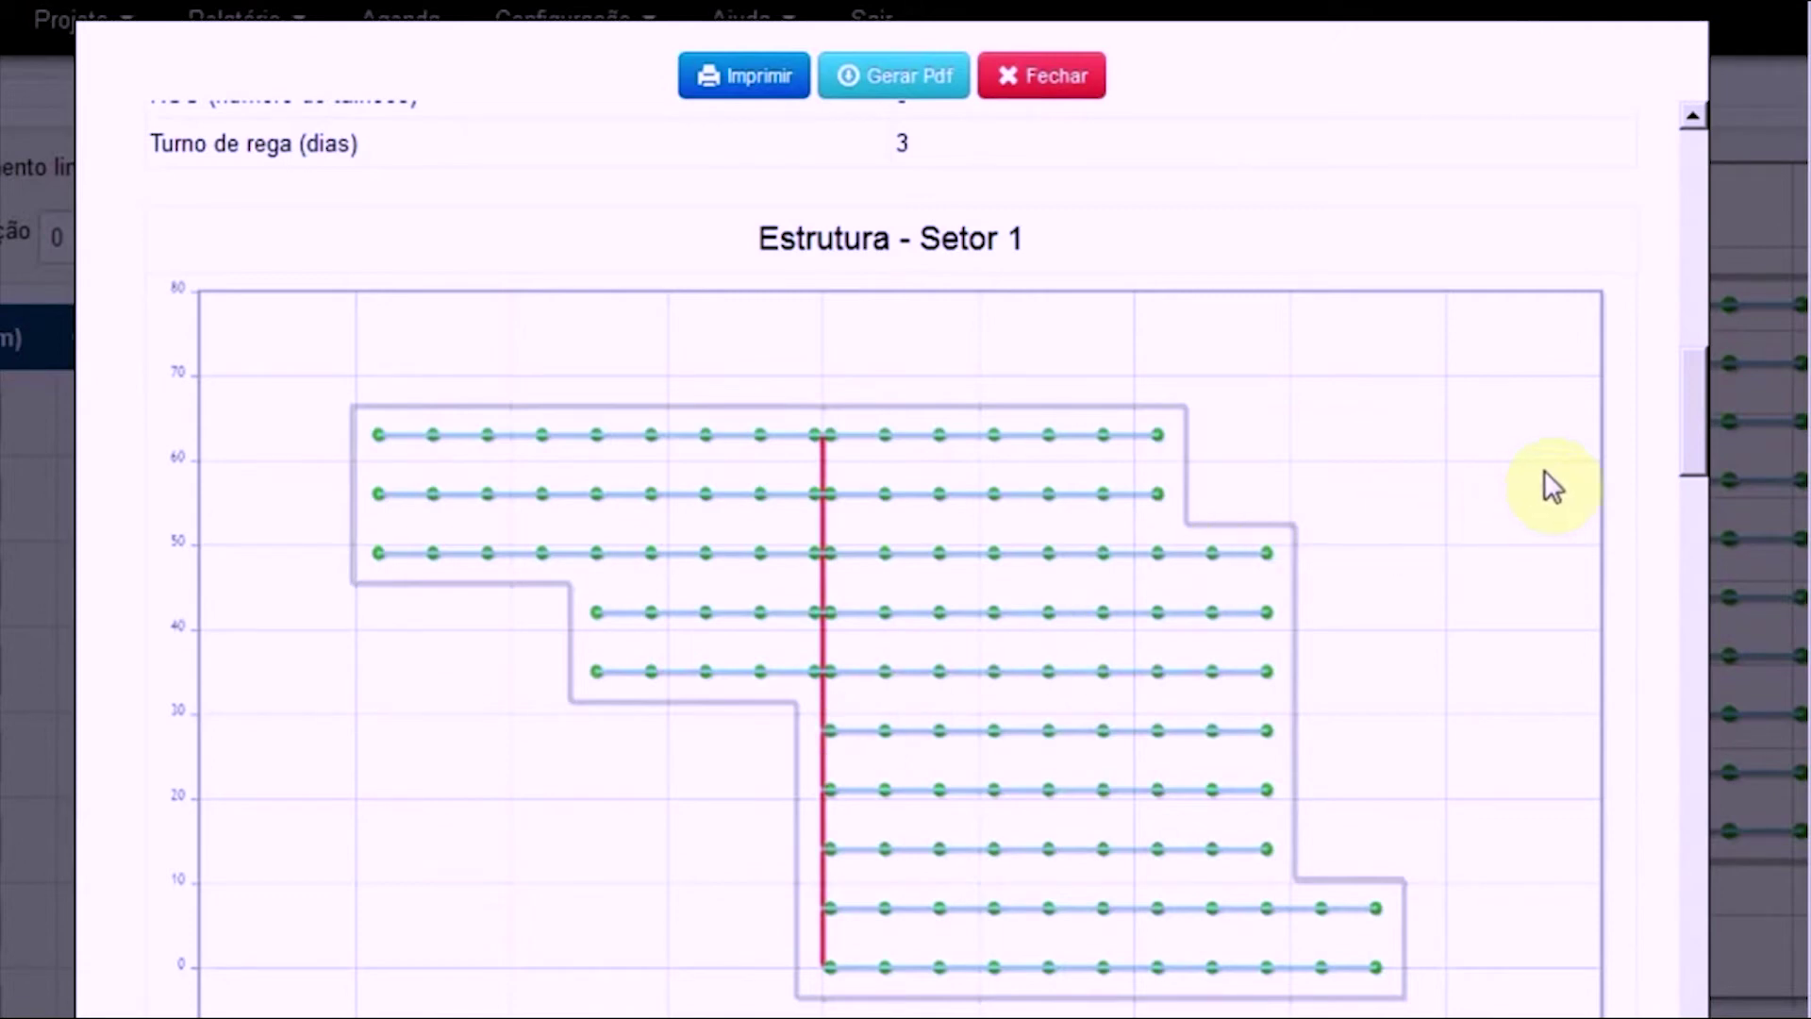
left_click_drag(1696, 407, 1674, 518)
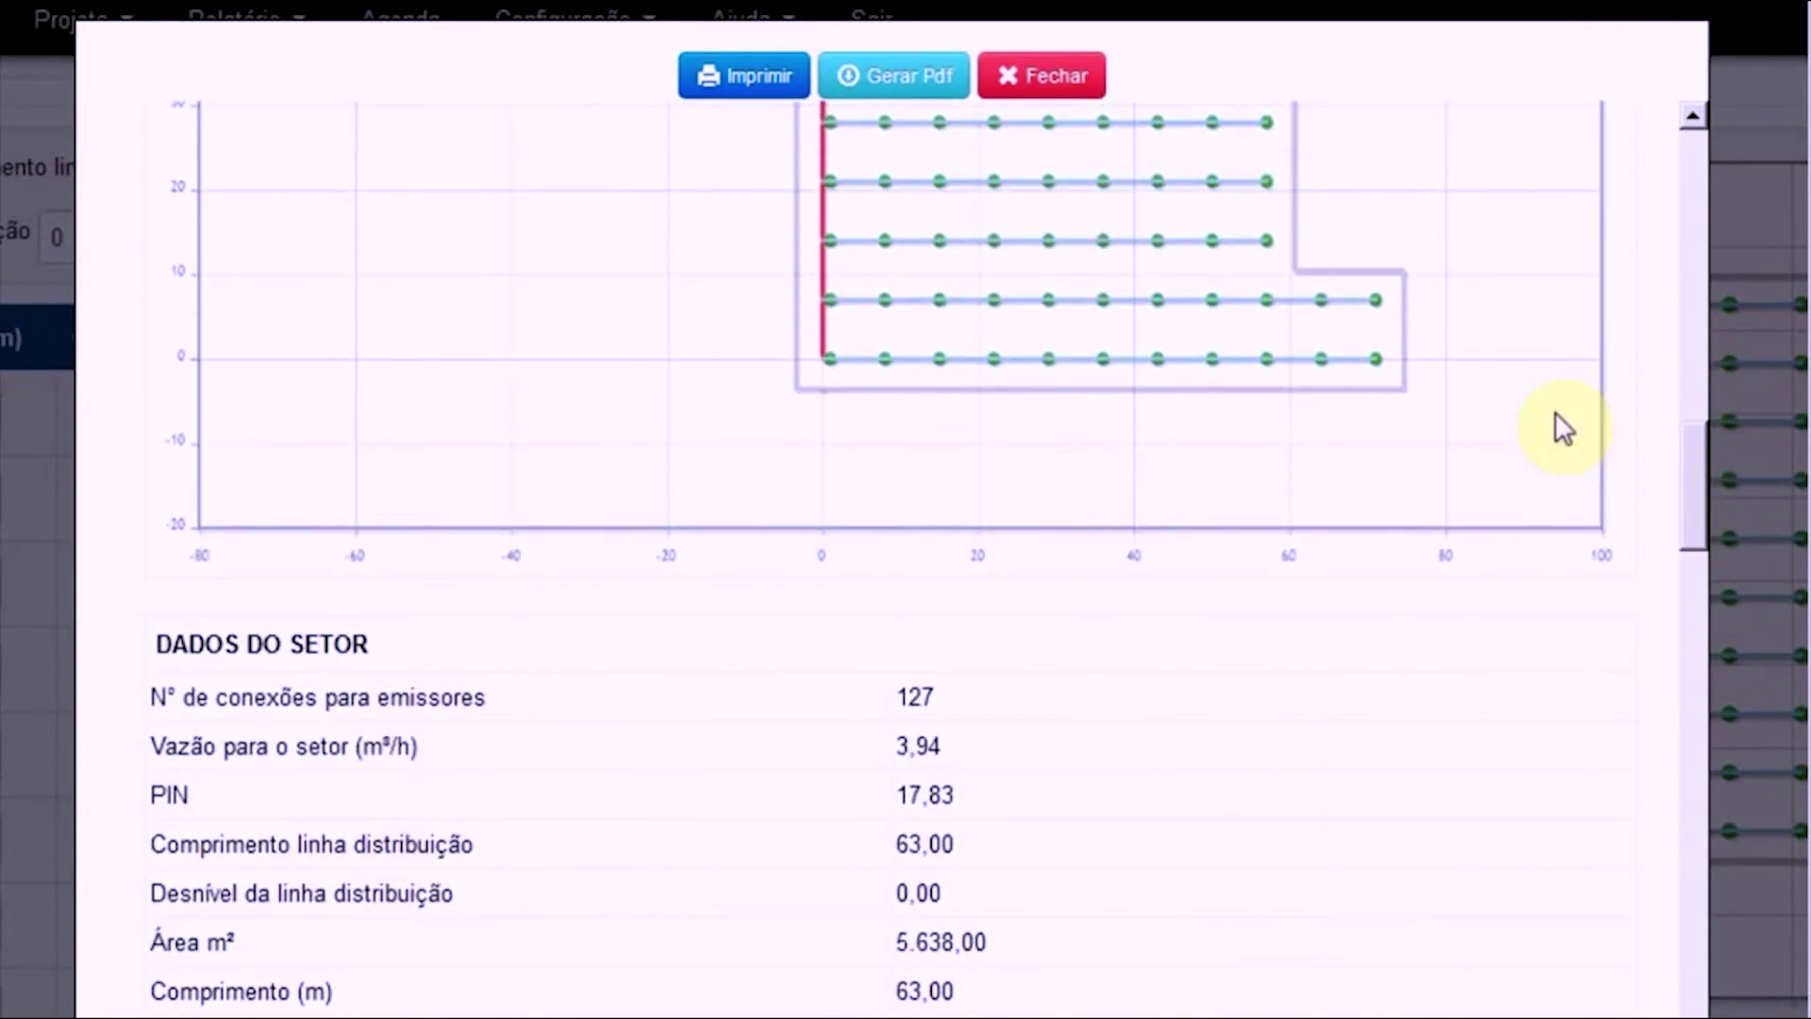
left_click_drag(1703, 469, 1679, 611)
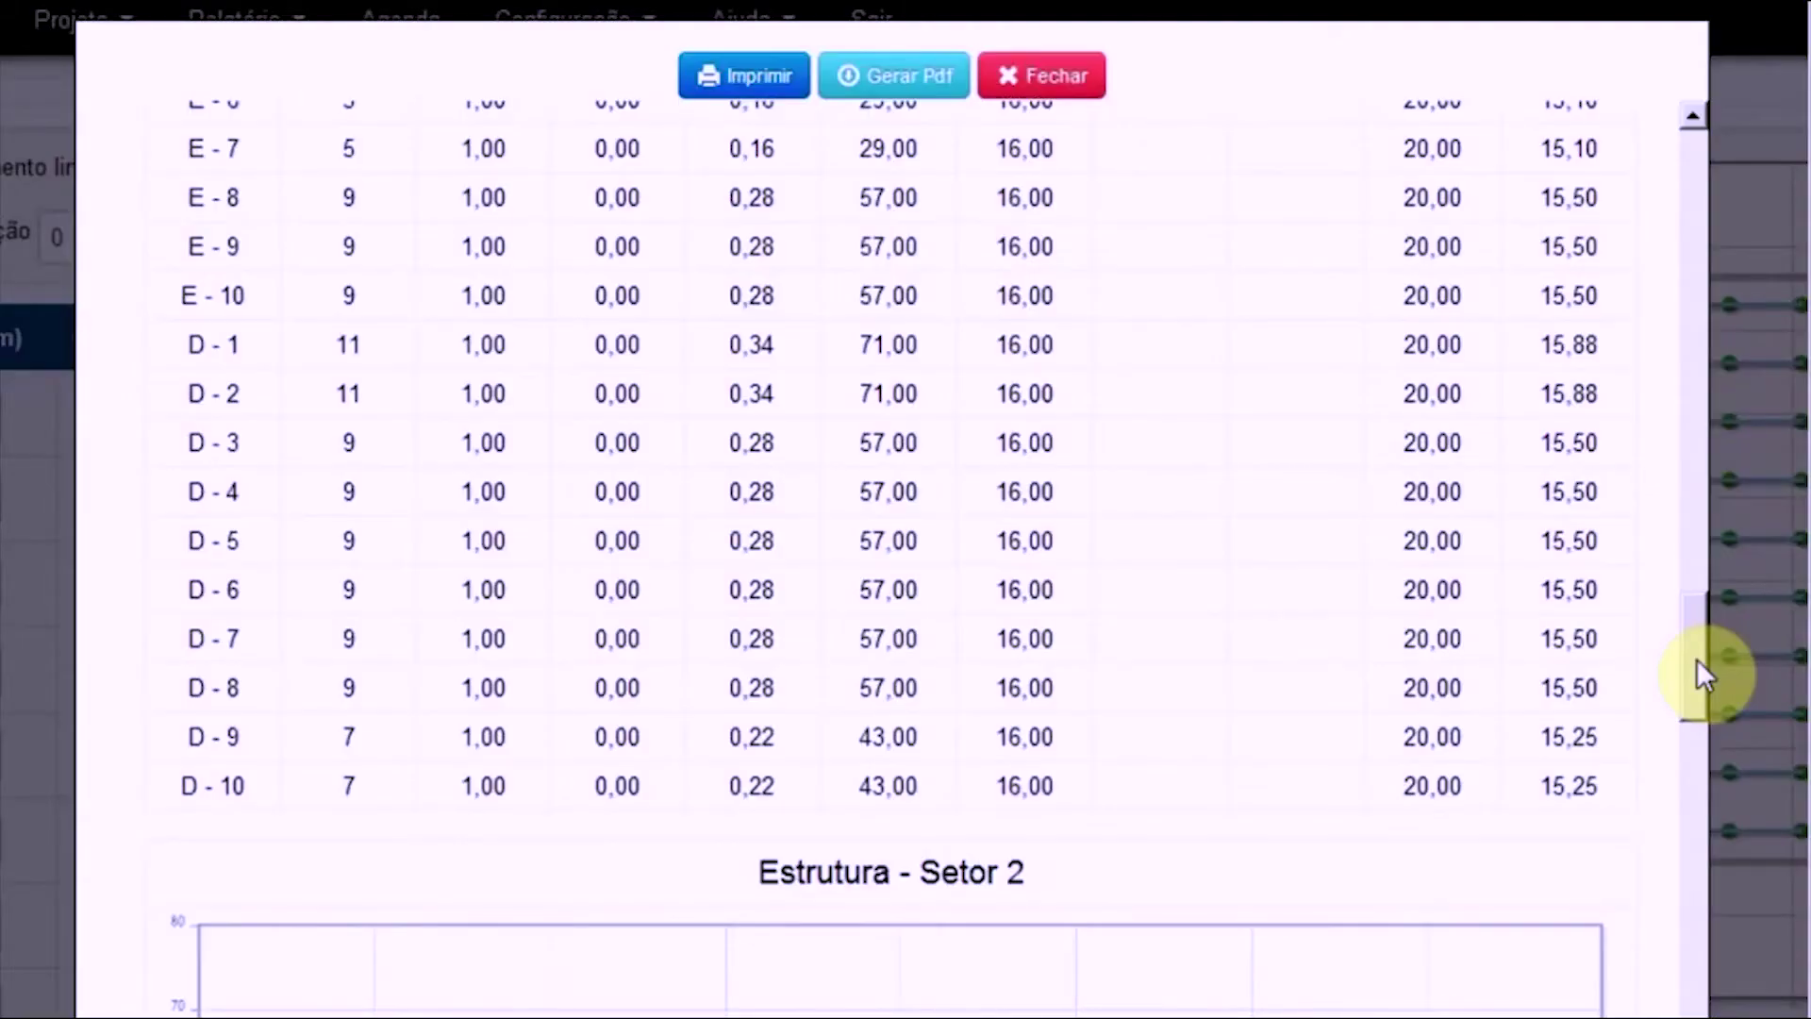
left_click_drag(1696, 665, 1691, 828)
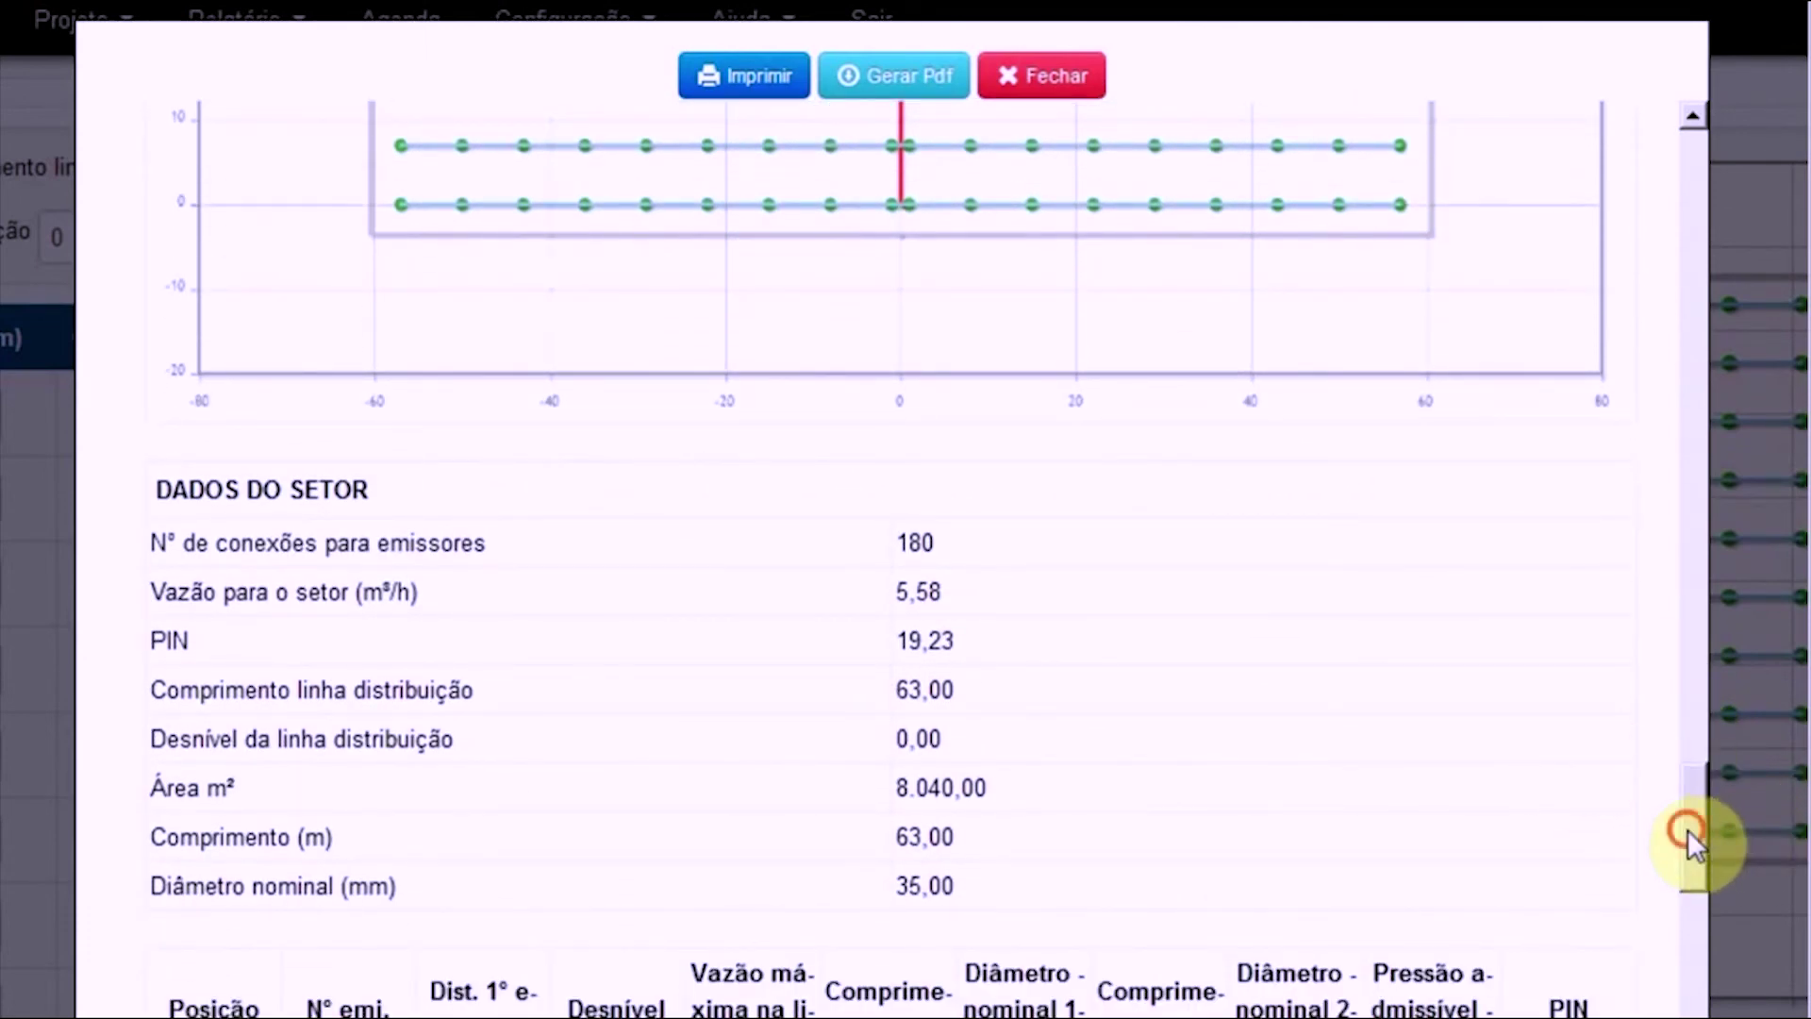
left_click_drag(1688, 829, 1695, 937)
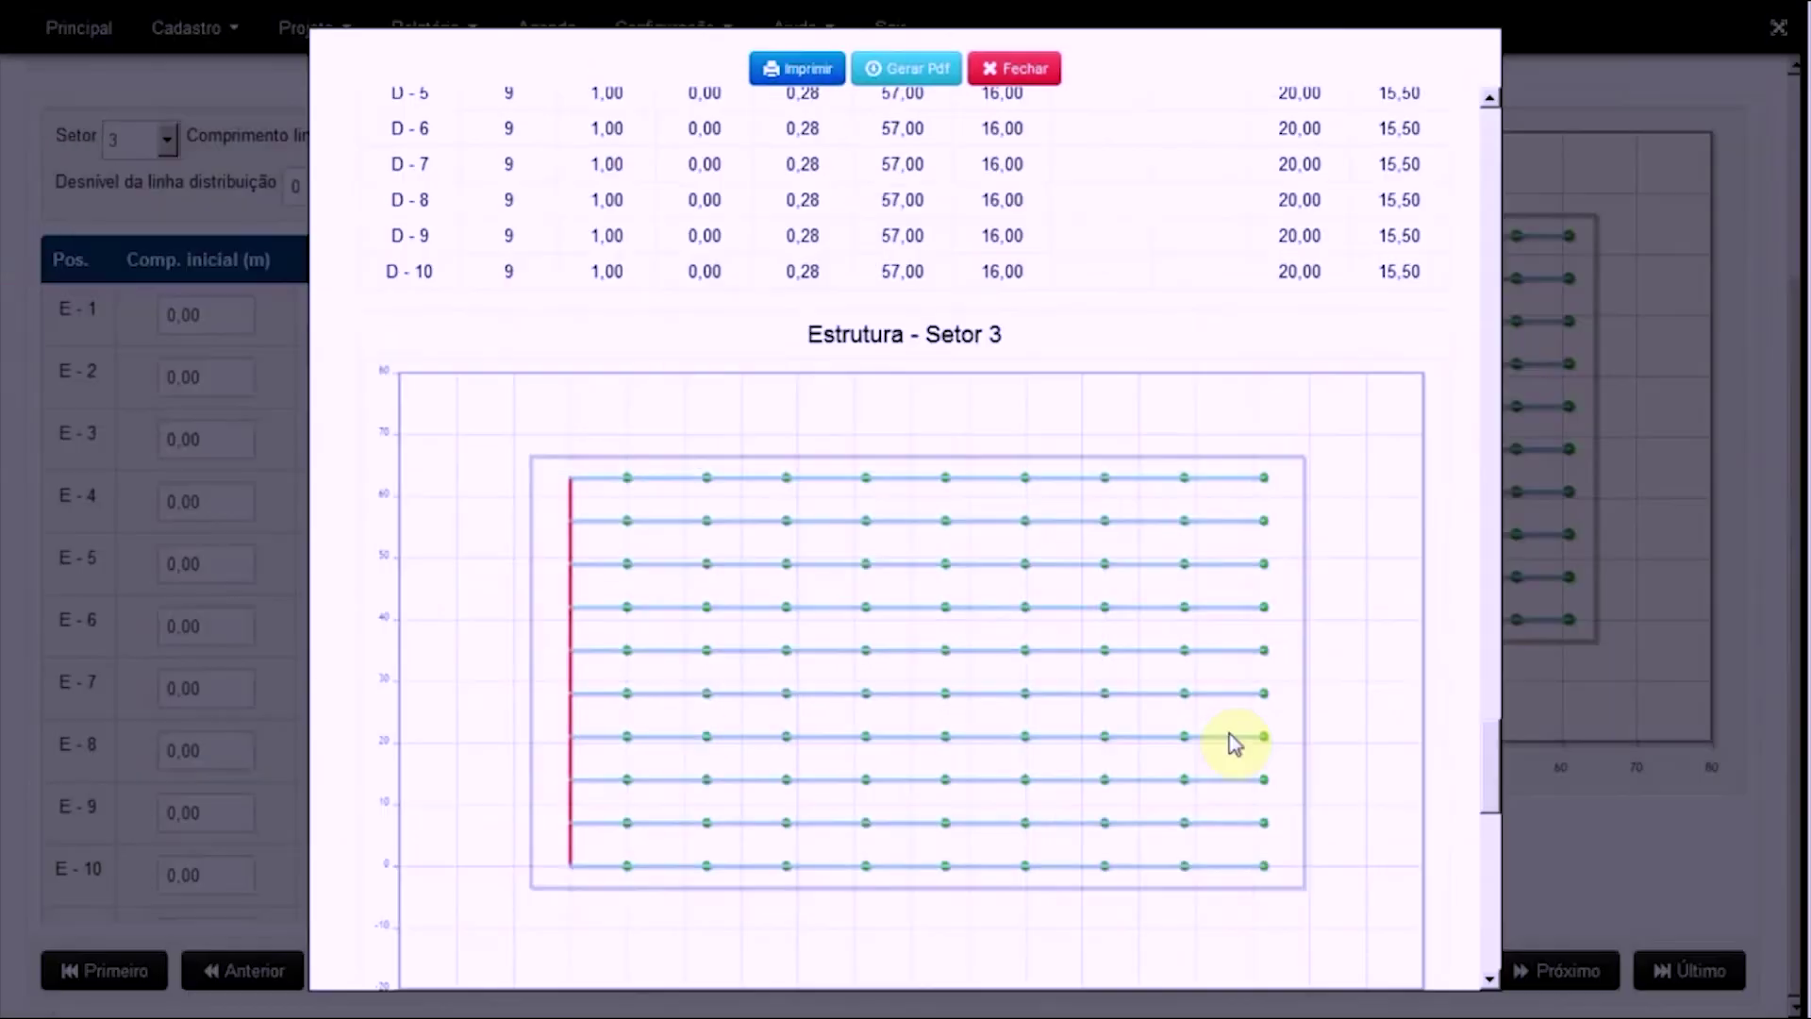
Step: Examine sector 3's structure diagram, sector data and lateral line table at the end of the report
scroll(1336, 969, "down", 5)
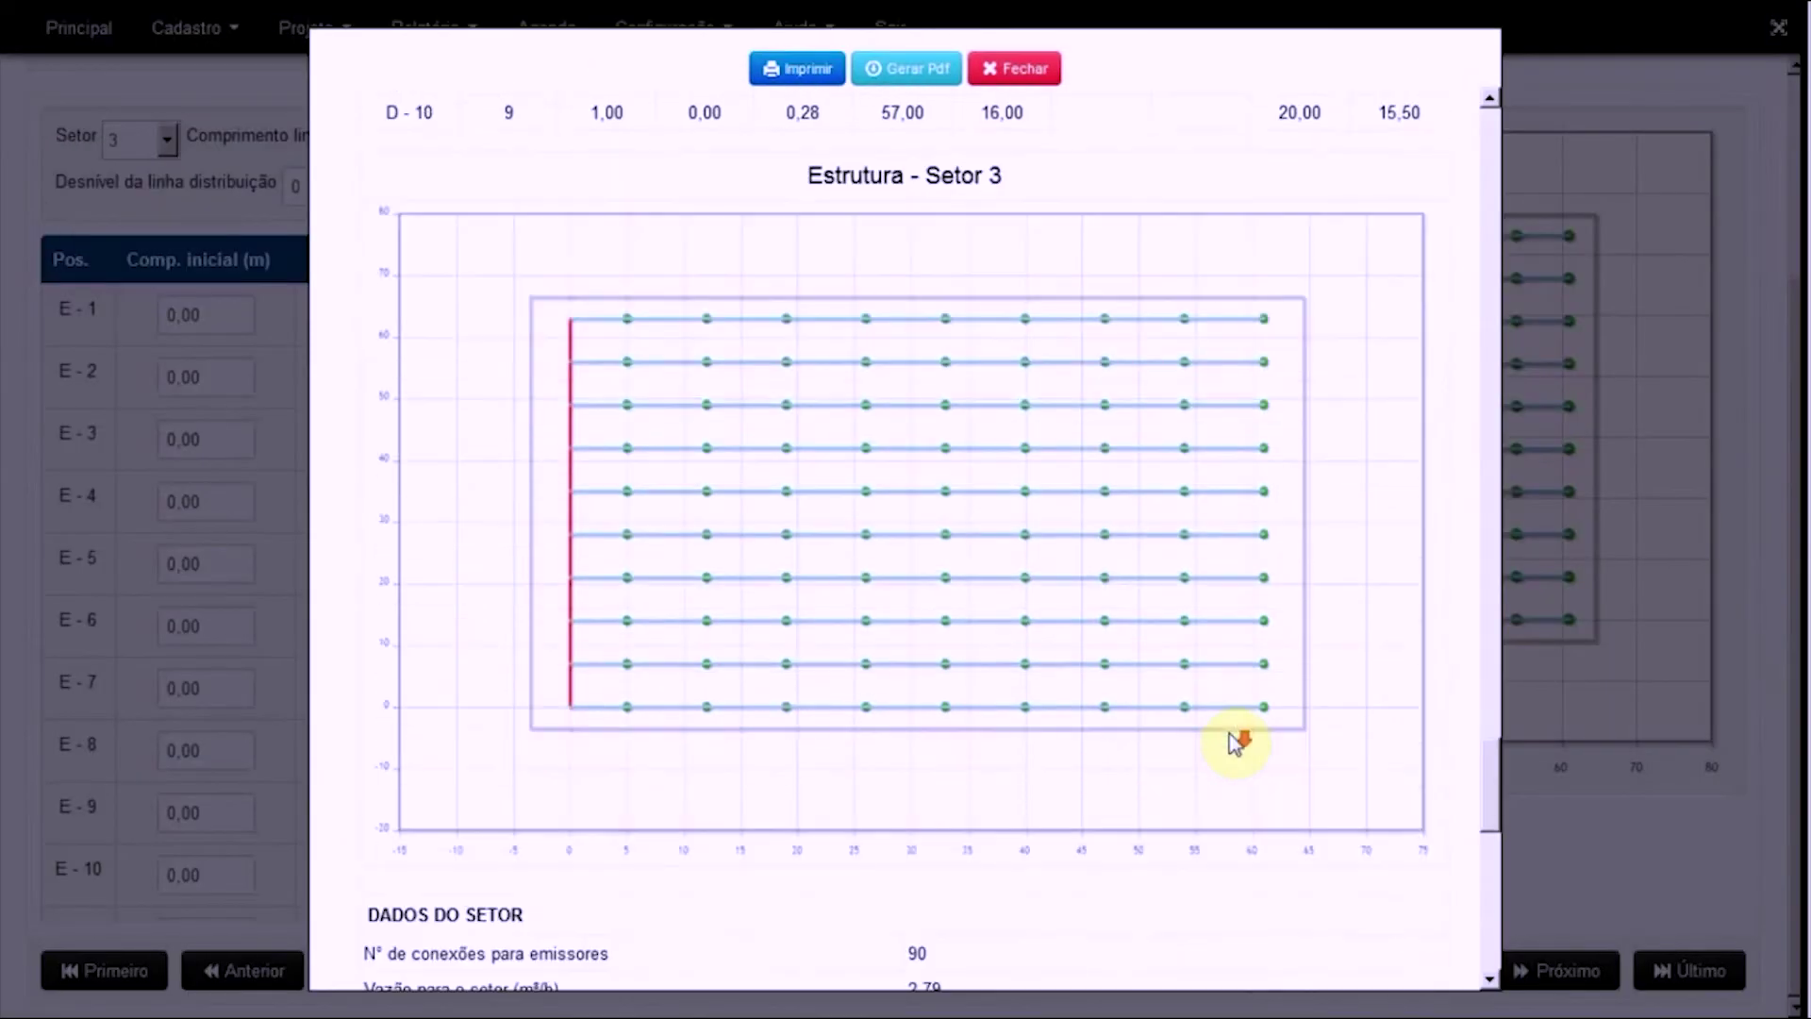
scroll(1231, 746, "down", 2)
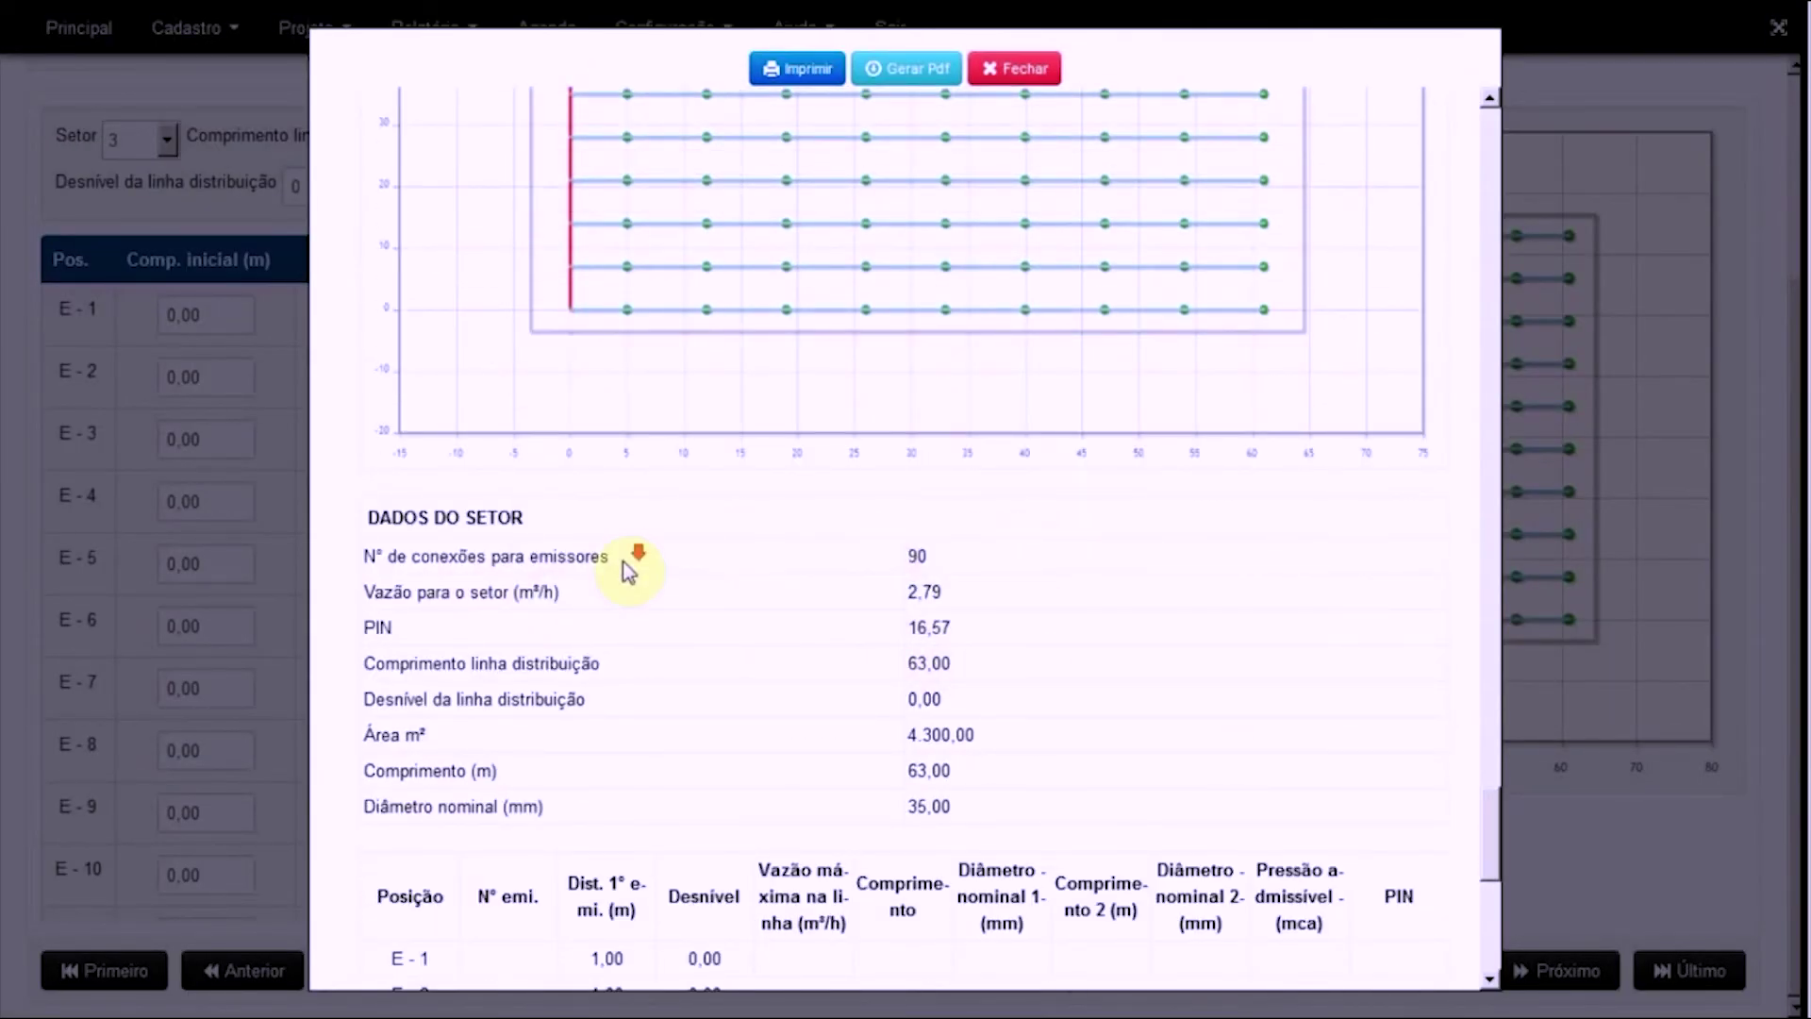
scroll(629, 570, "down", 1)
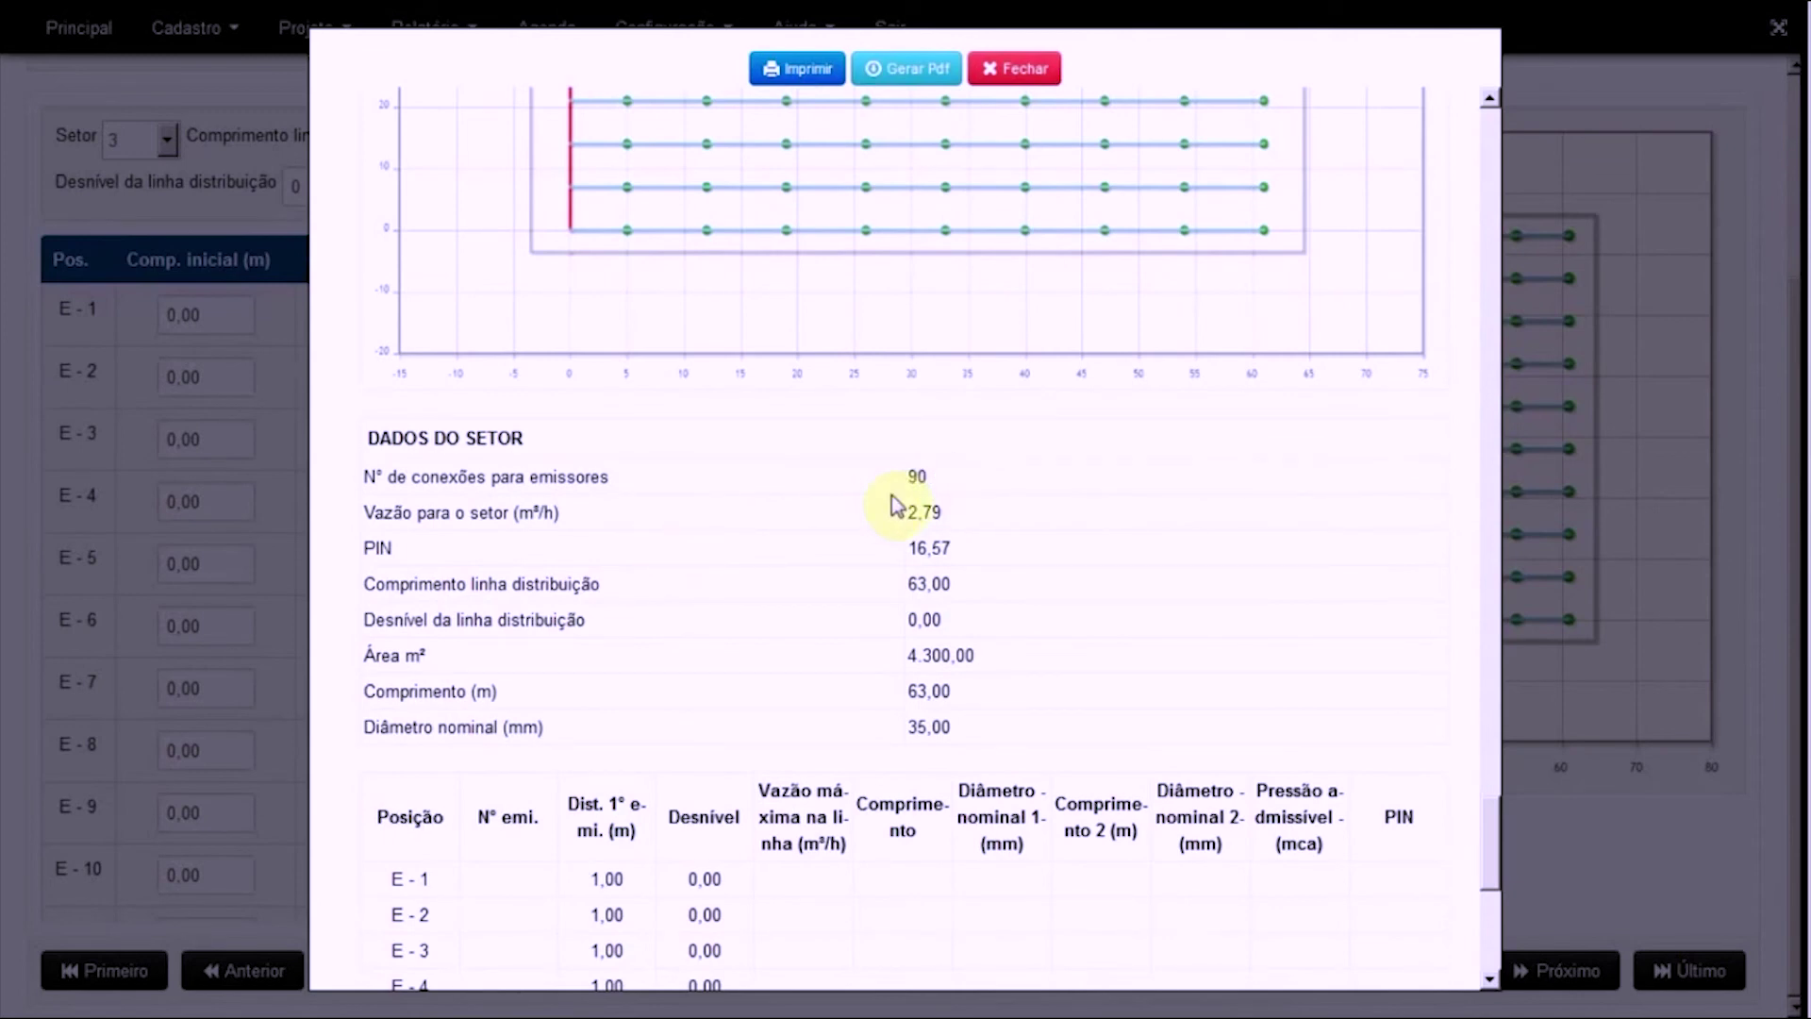
scroll(998, 636, "down", 2)
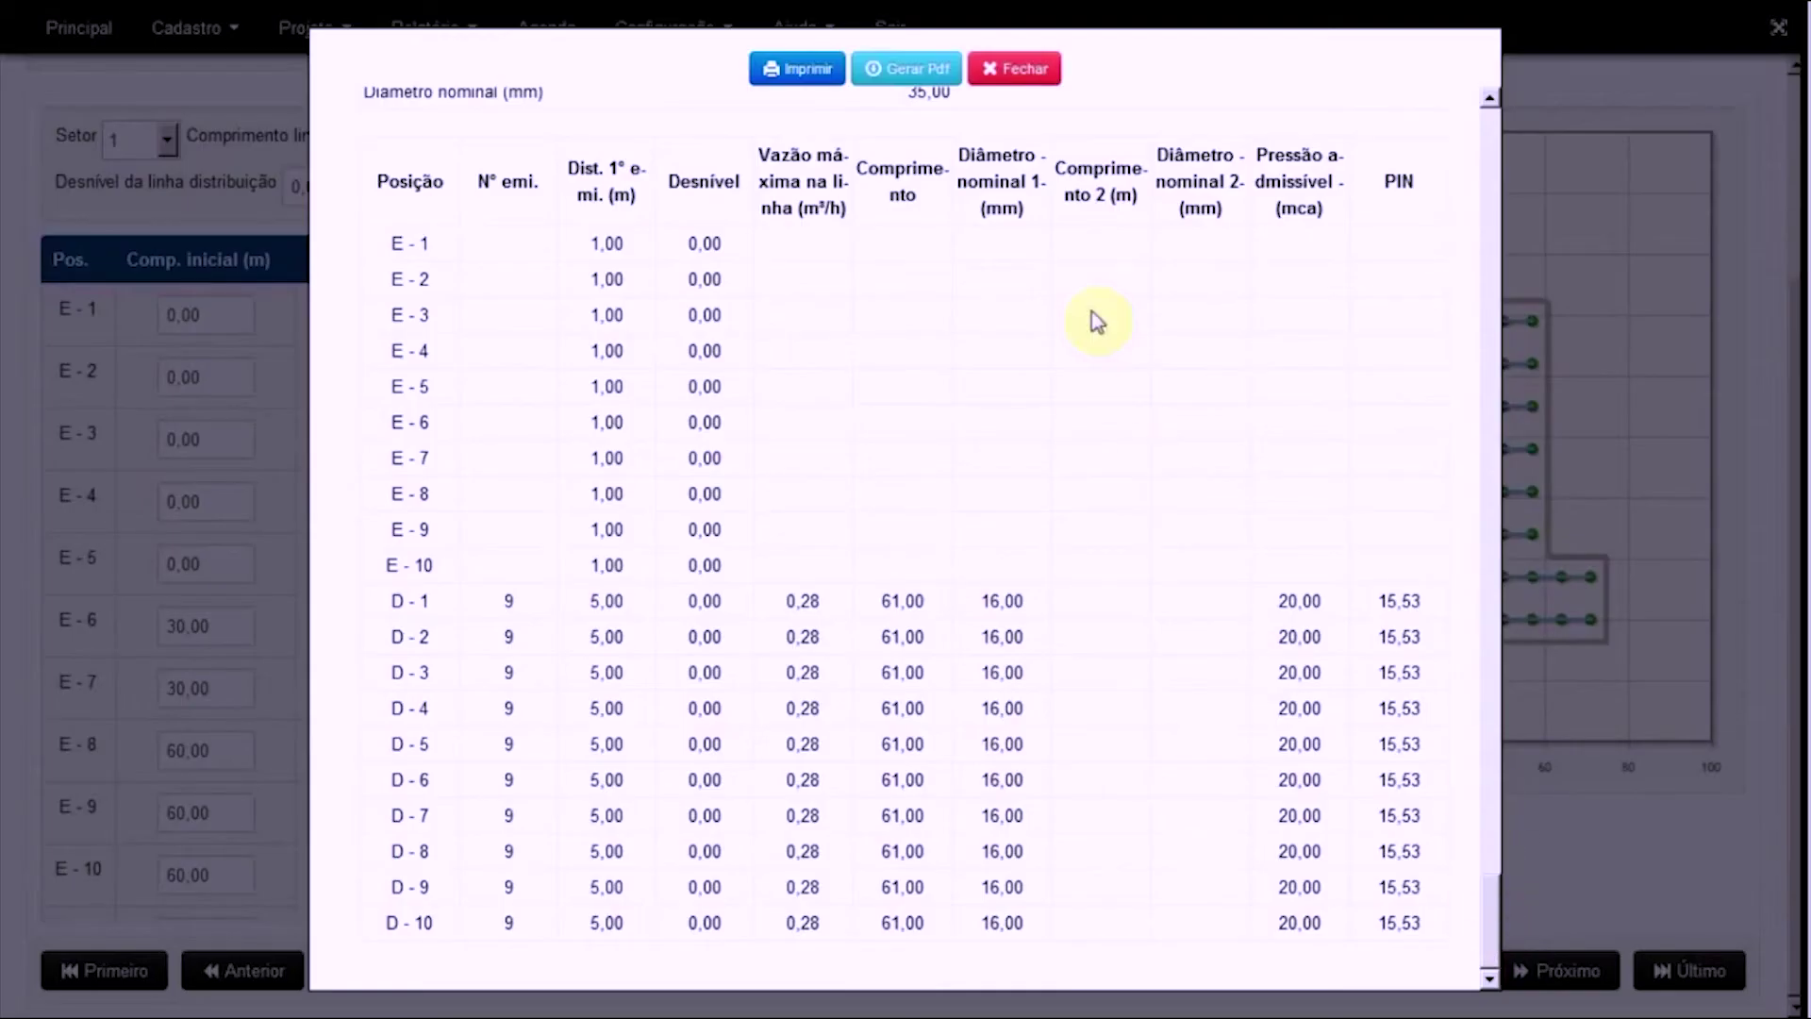
Step: Close the report and return to the project list to check the coconut micro-irrigation project's calculated status
left_click(1035, 83)
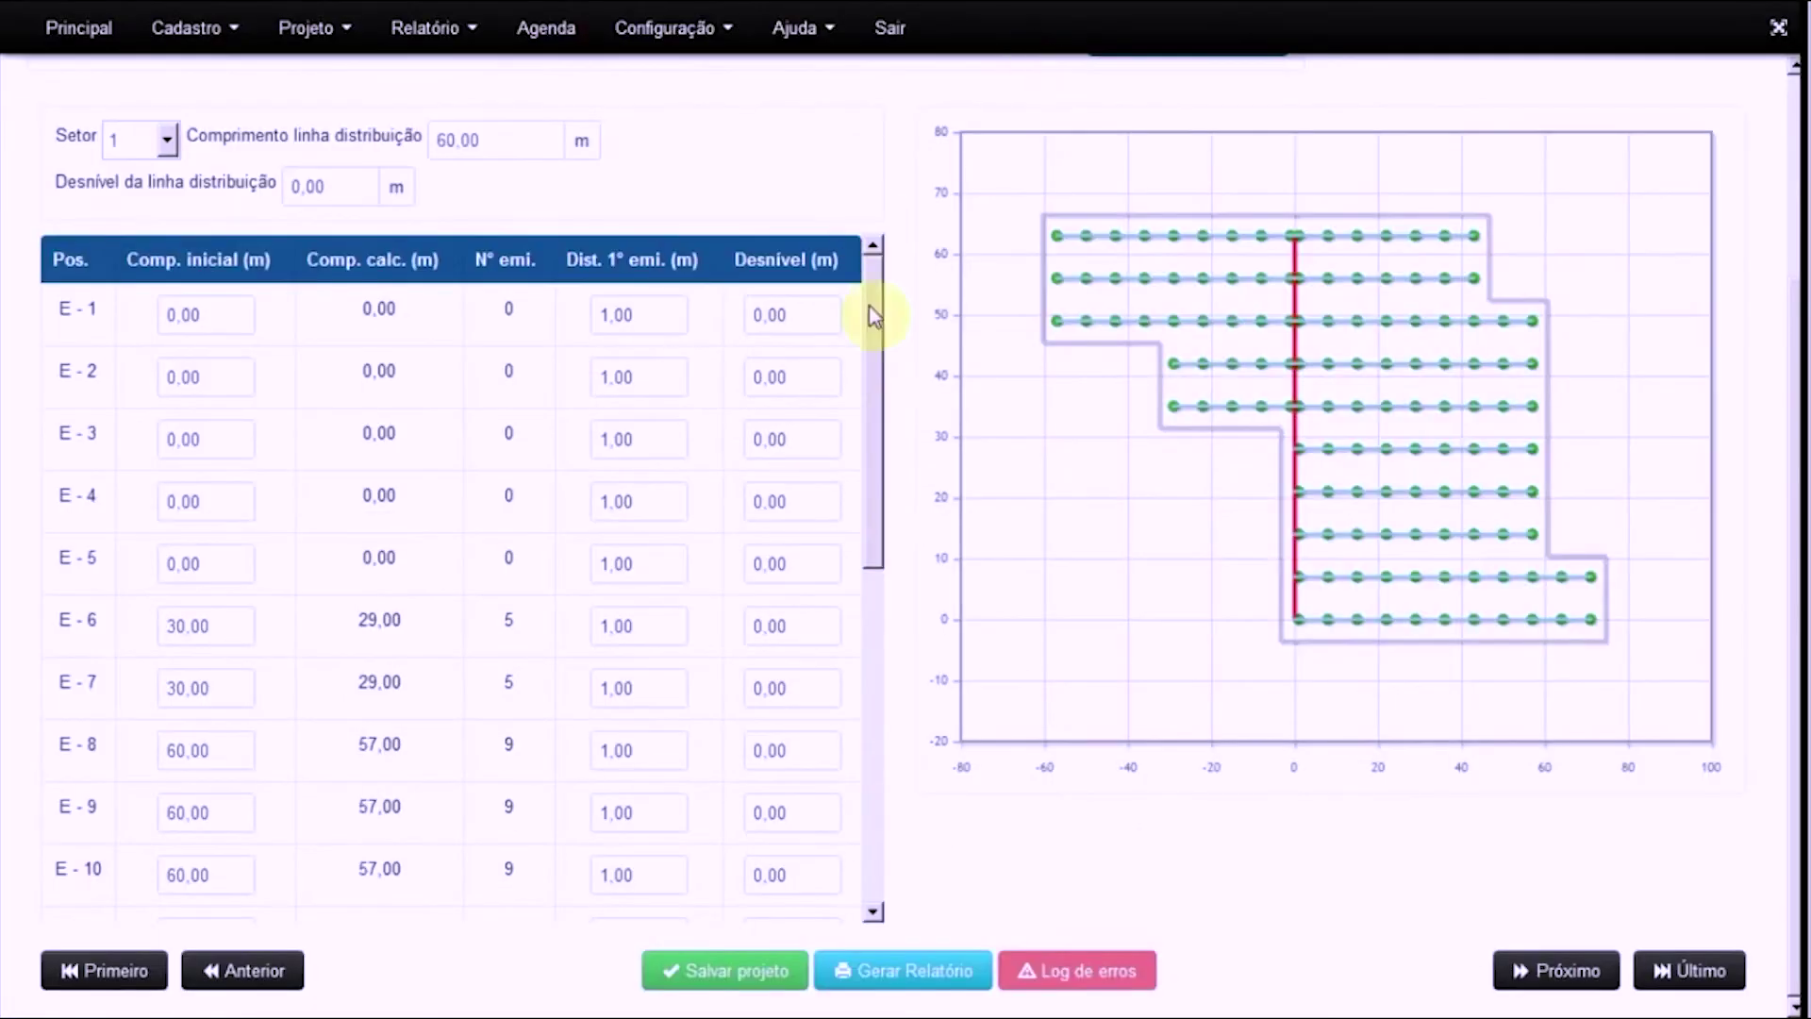
left_click_drag(1792, 589, 1768, 364)
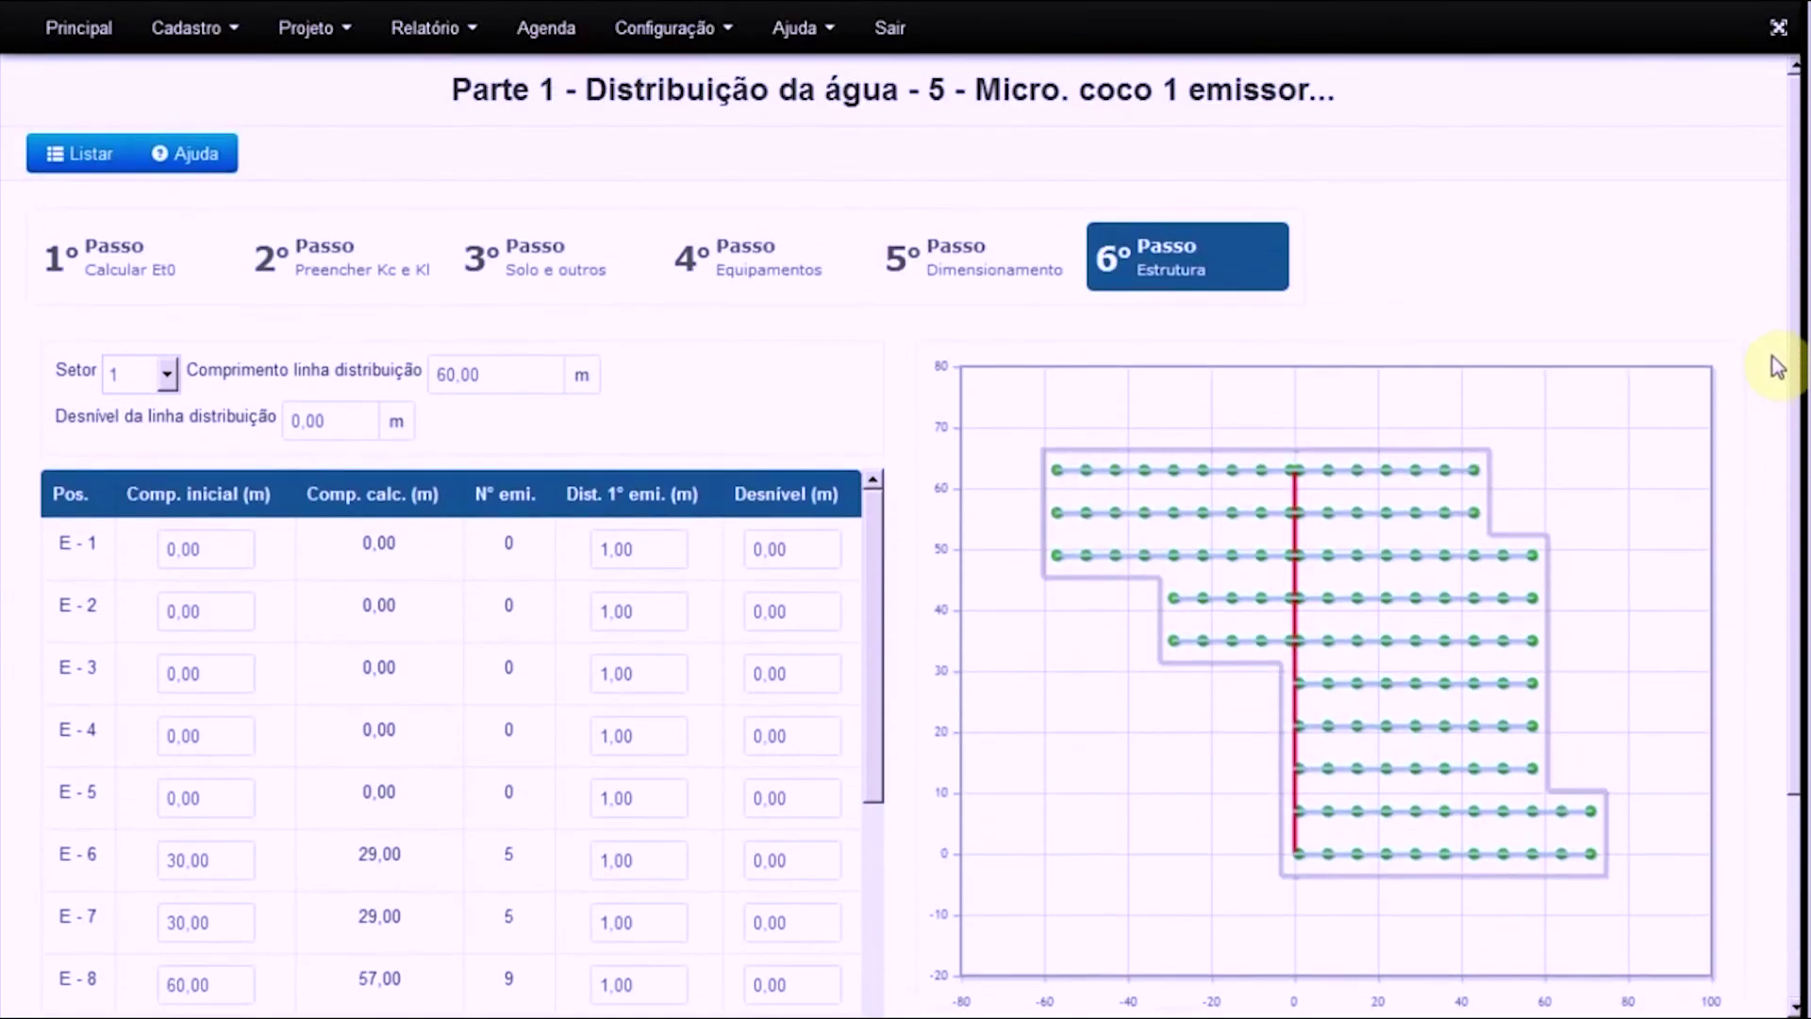
left_click(88, 168)
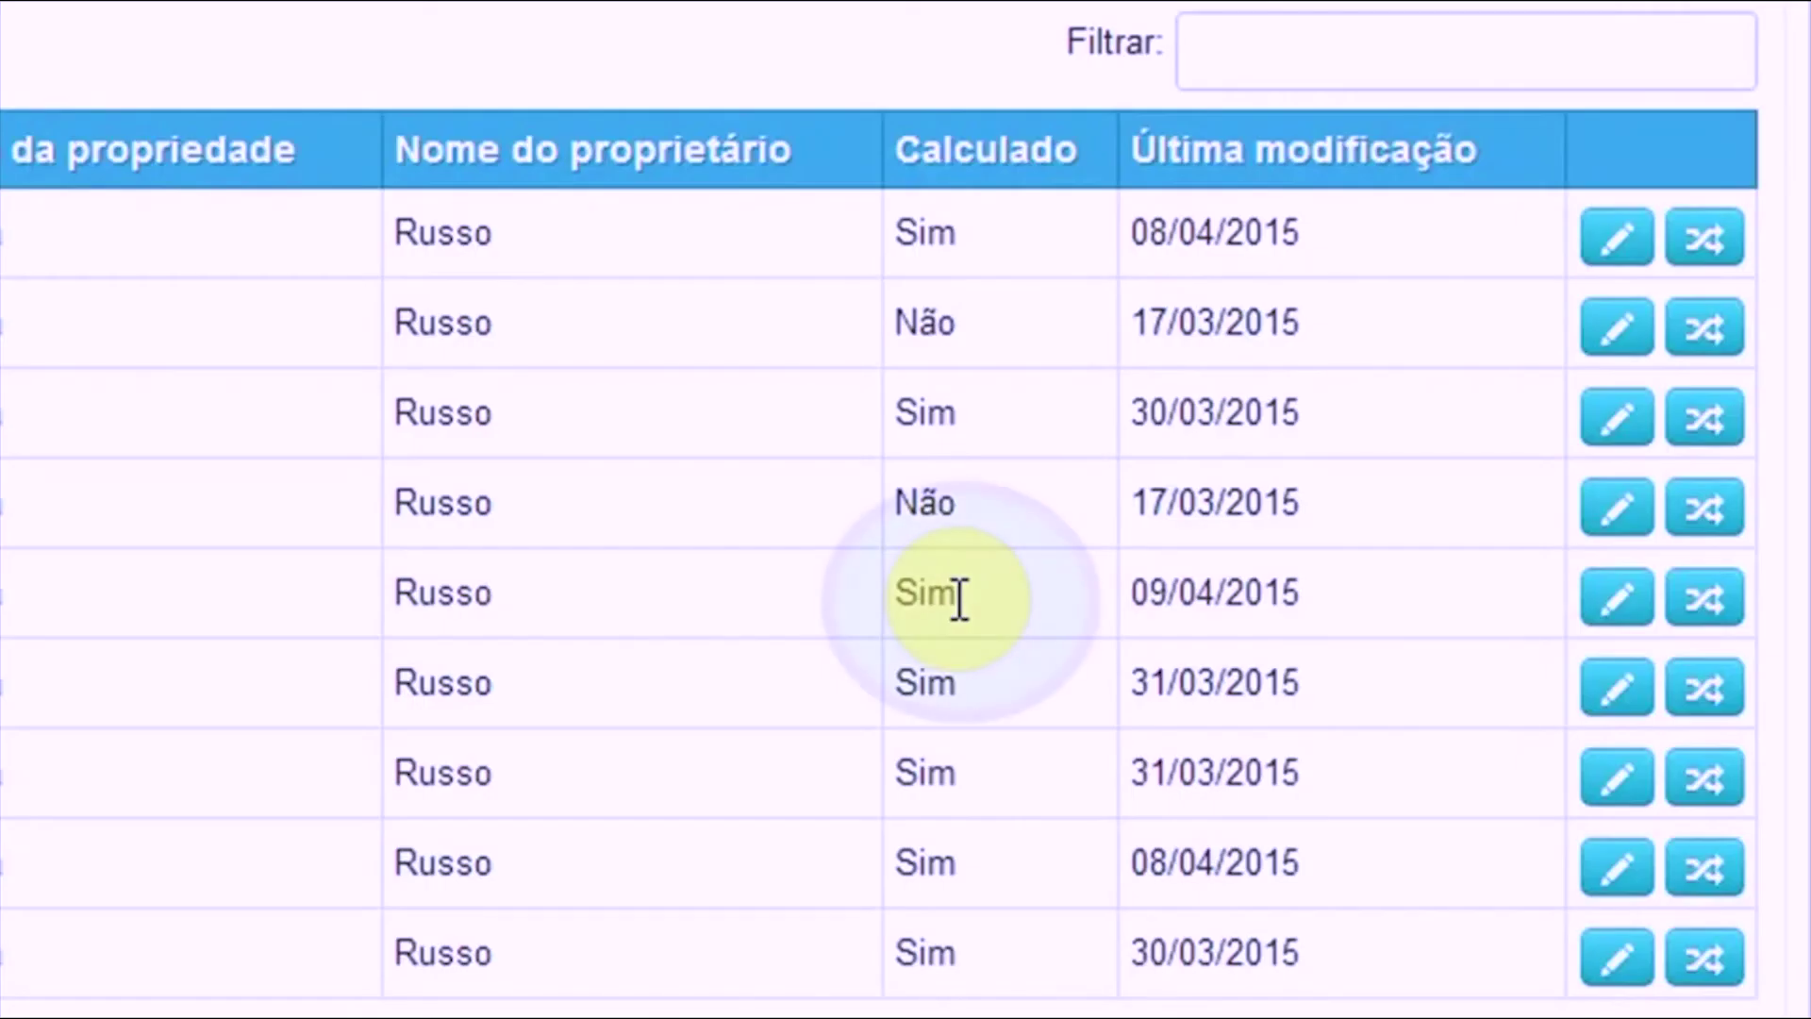
left_click(959, 600)
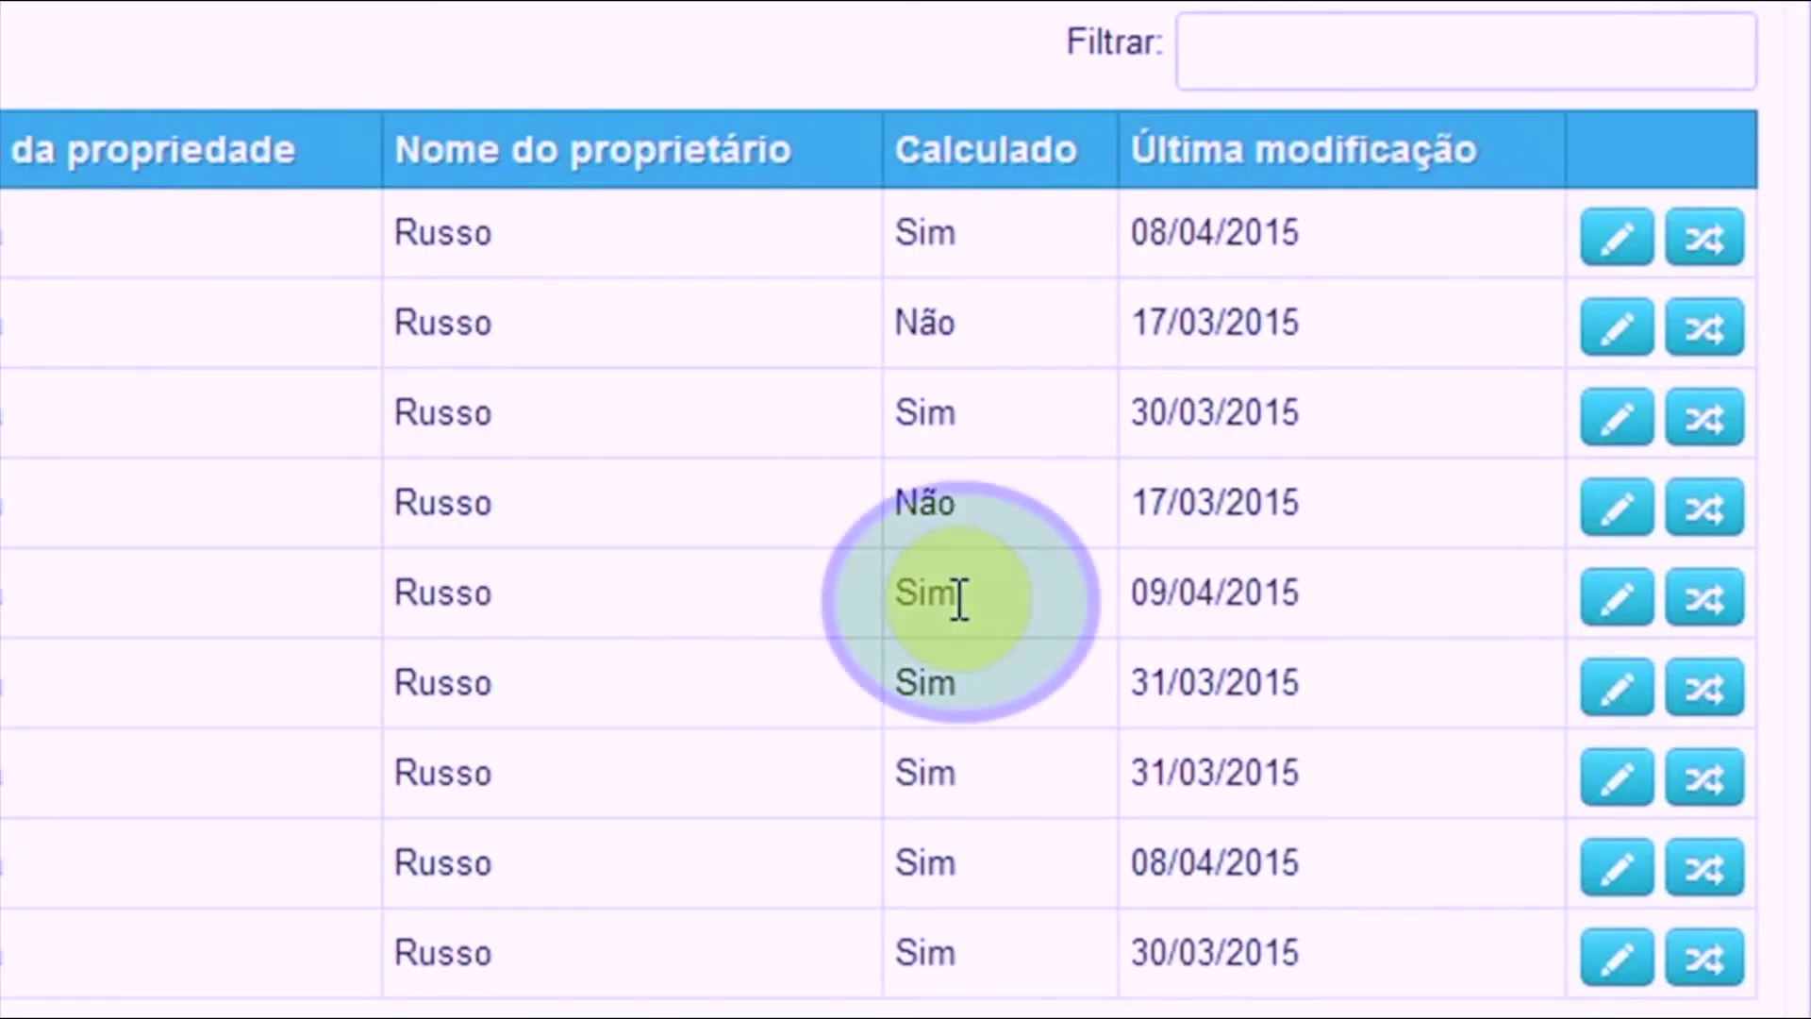